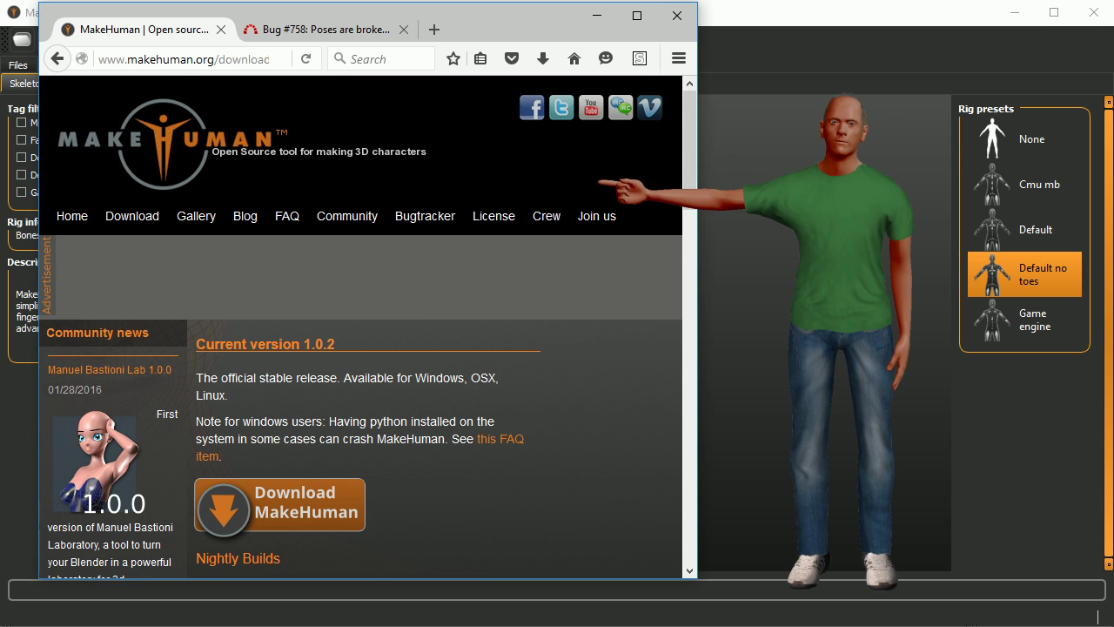
# - Scroll the MakeHuman download page past Nightly Builds to the source section, then go to the Bug #758 tab
pyautogui.scroll(-9, 303, 225)
pyautogui.scroll(-1, 303, 224)
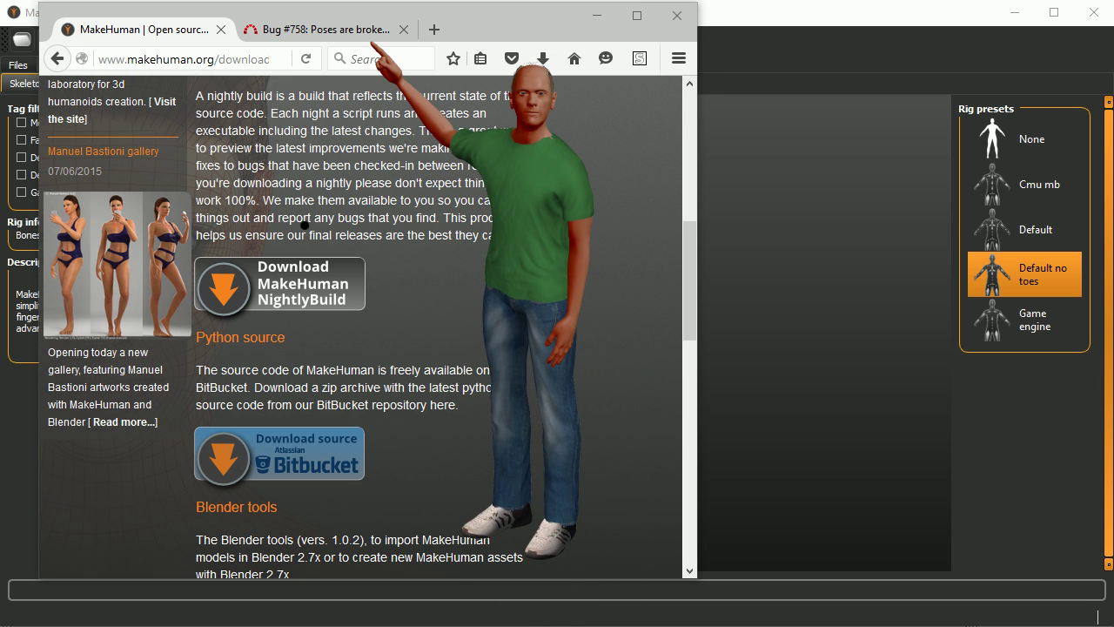
pyautogui.hotkey('ctrl', 'Tab')
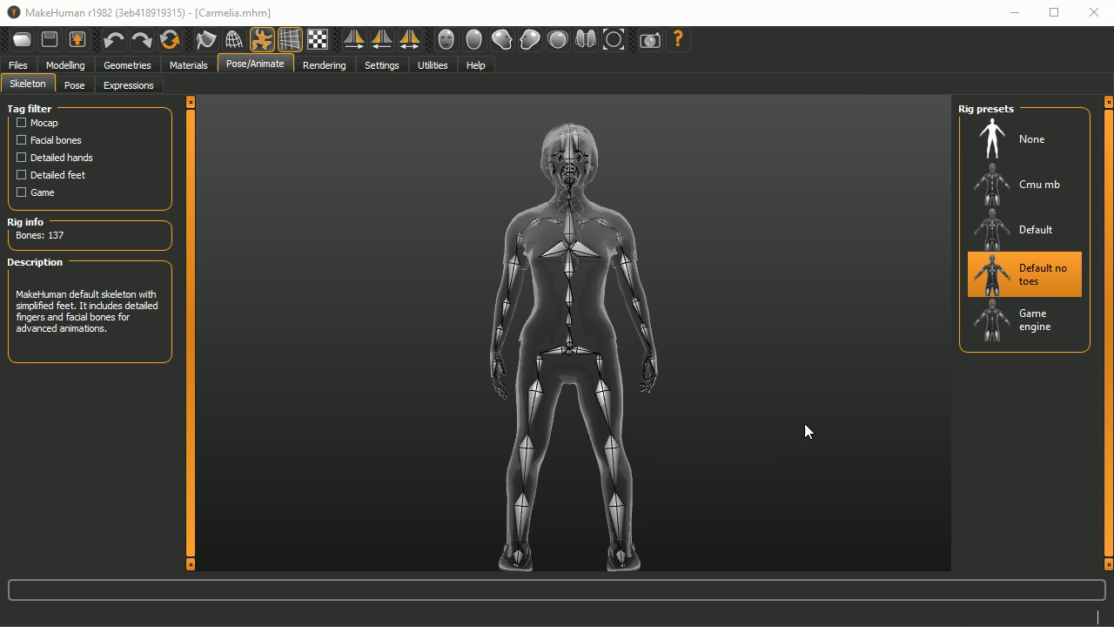
pyautogui.click(80, 88)
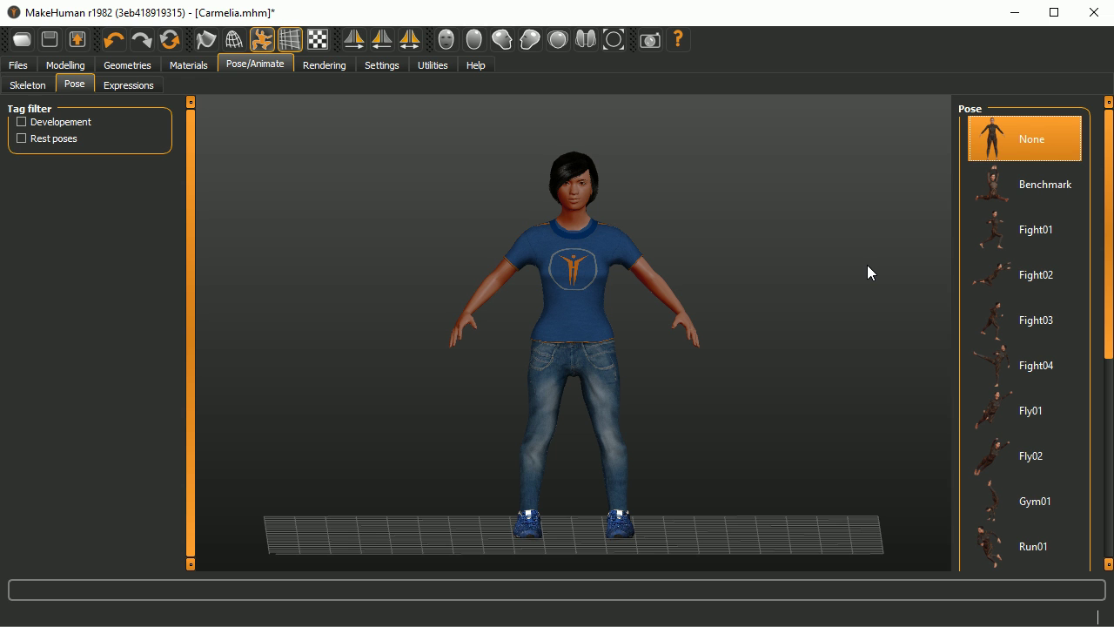
pyautogui.click(1027, 546)
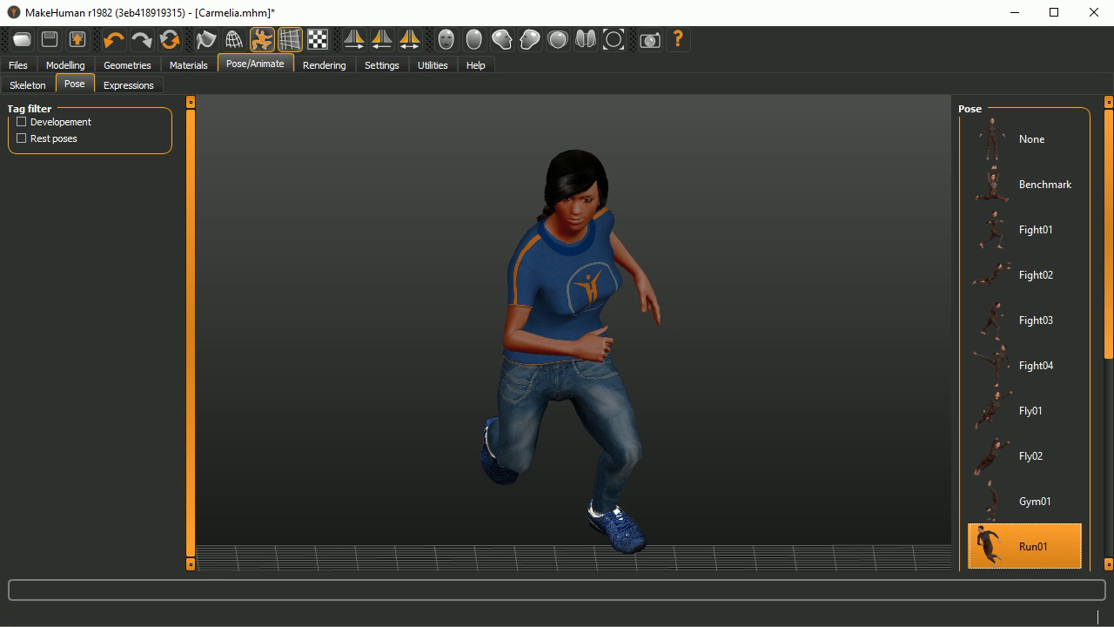
pyautogui.click(1027, 139)
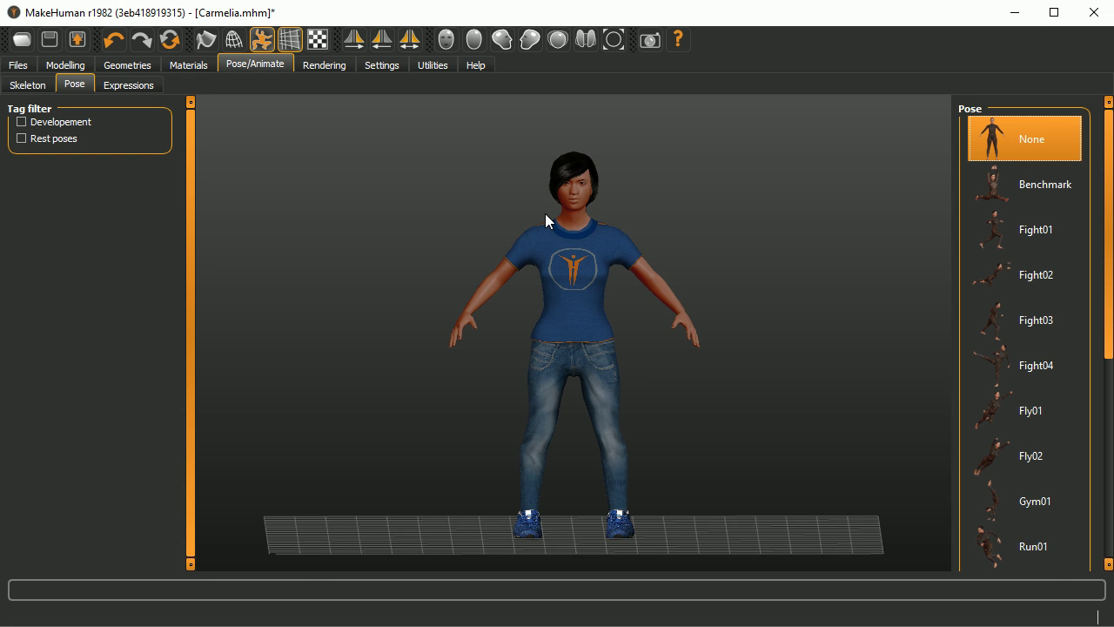
pyautogui.click(36, 87)
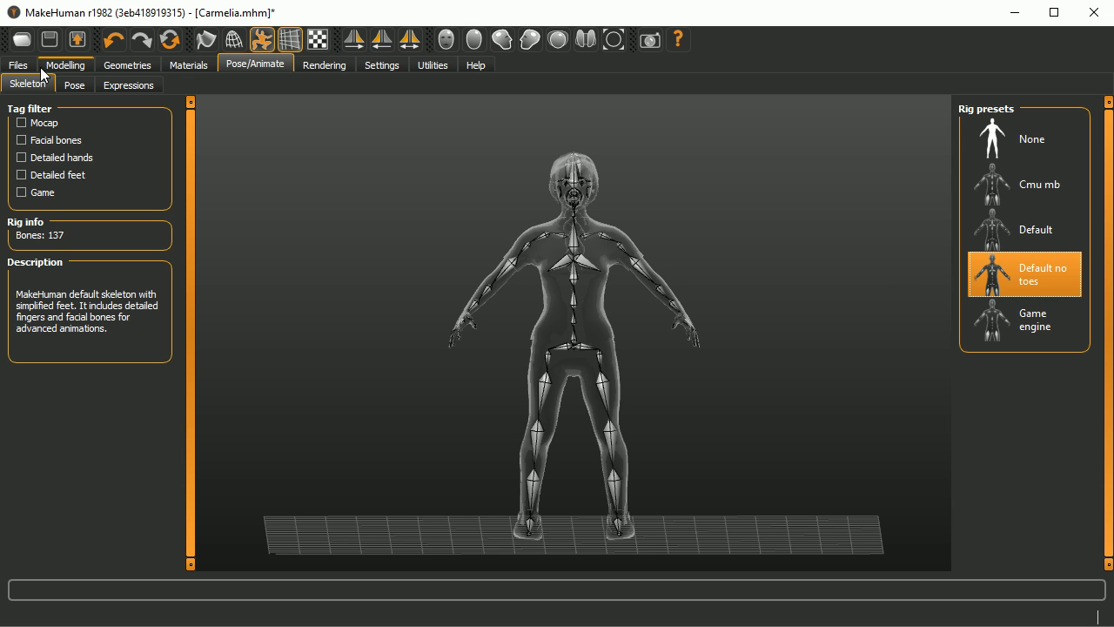
# - Export Carmelia as Carmelia.mhx2 in MakeHuman Exchange format with meter scale units
pyautogui.click(18, 66)
pyautogui.click(102, 85)
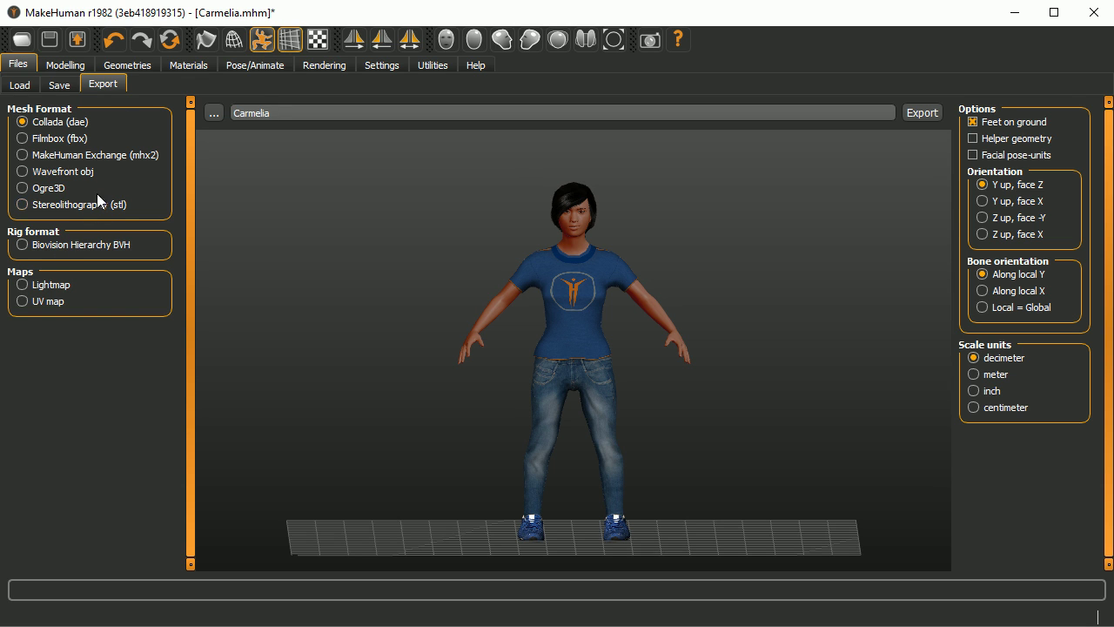
pyautogui.click(127, 156)
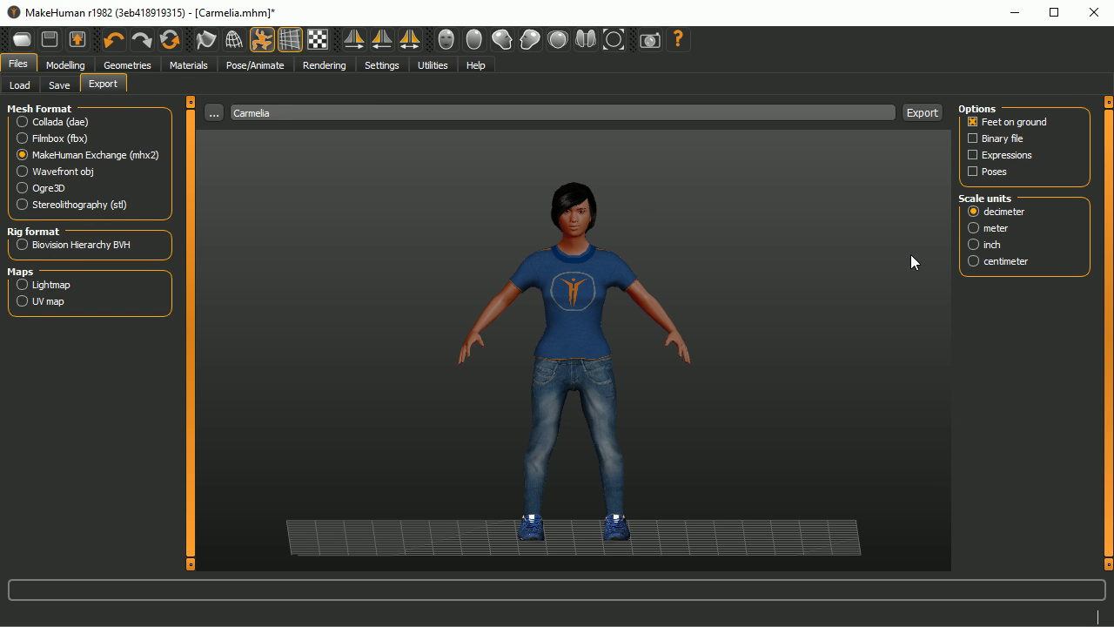
pyautogui.click(974, 229)
pyautogui.click(918, 113)
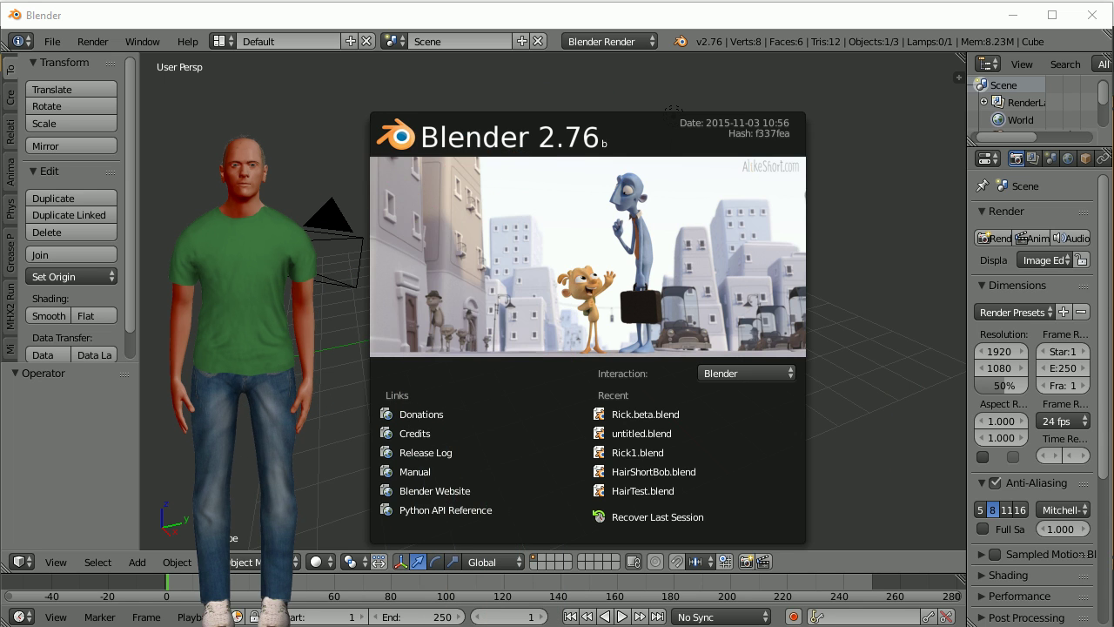
# - Delete Blender's default cube, camera and lamp, then bring up the File > Import formats
pyautogui.press('Escape')
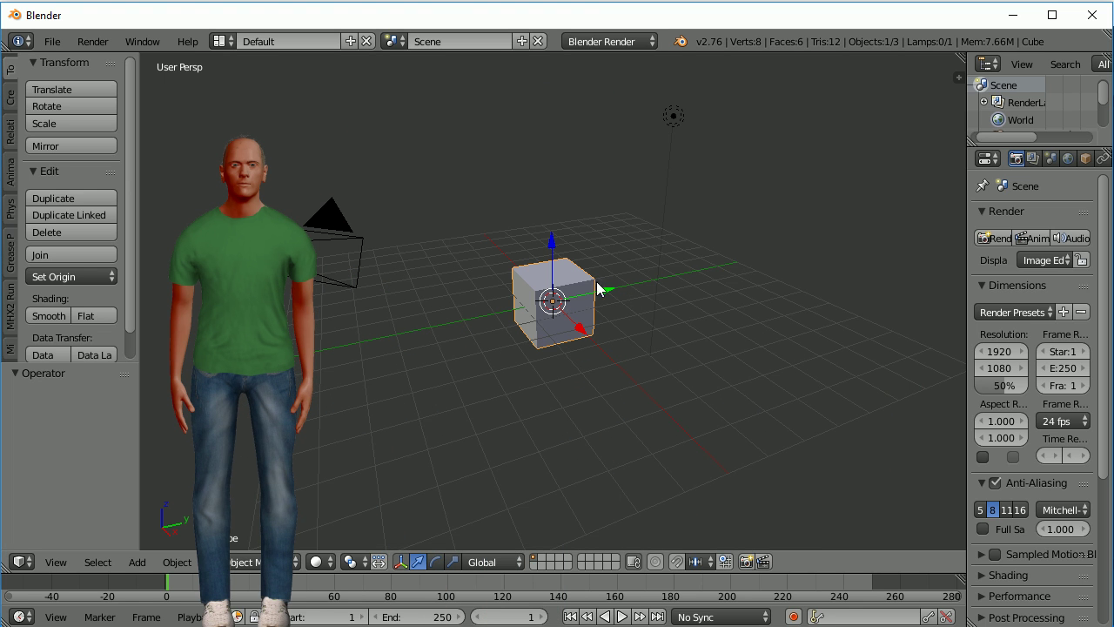
pyautogui.keyDown('shift'); pyautogui.rightClick(343, 247); pyautogui.keyUp('shift')
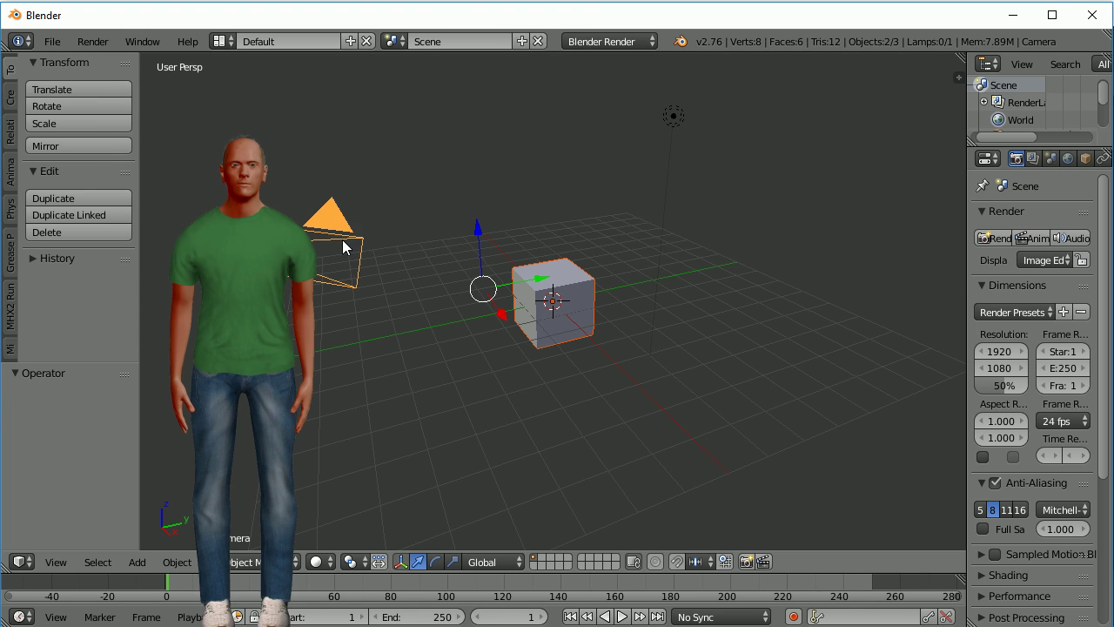
pyautogui.keyDown('shift'); pyautogui.rightClick(672, 118); pyautogui.keyUp('shift')
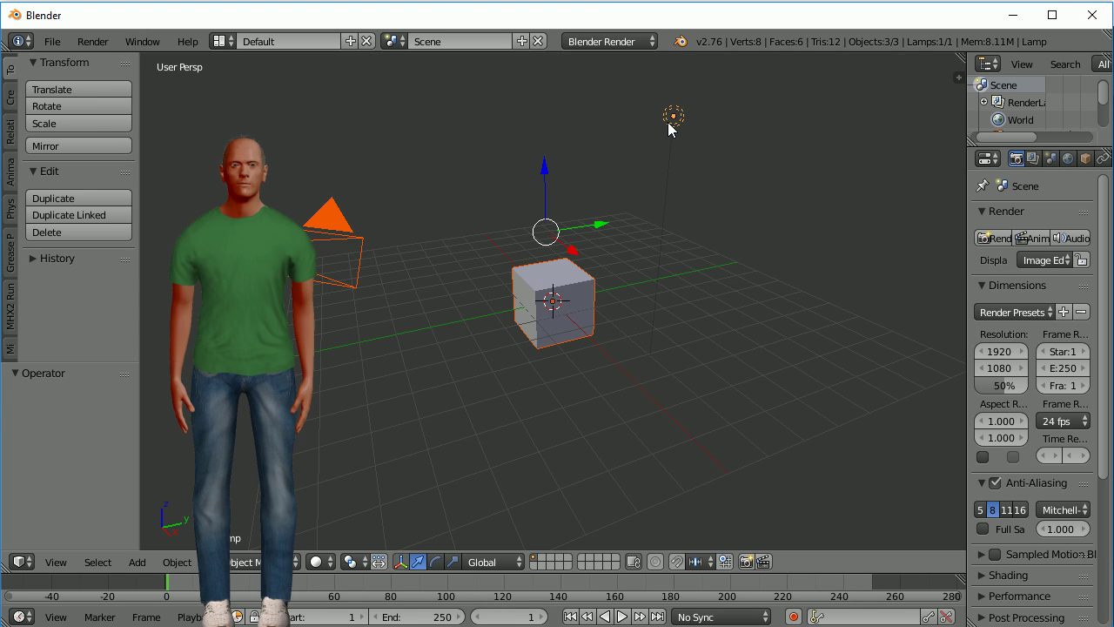
pyautogui.press('x')
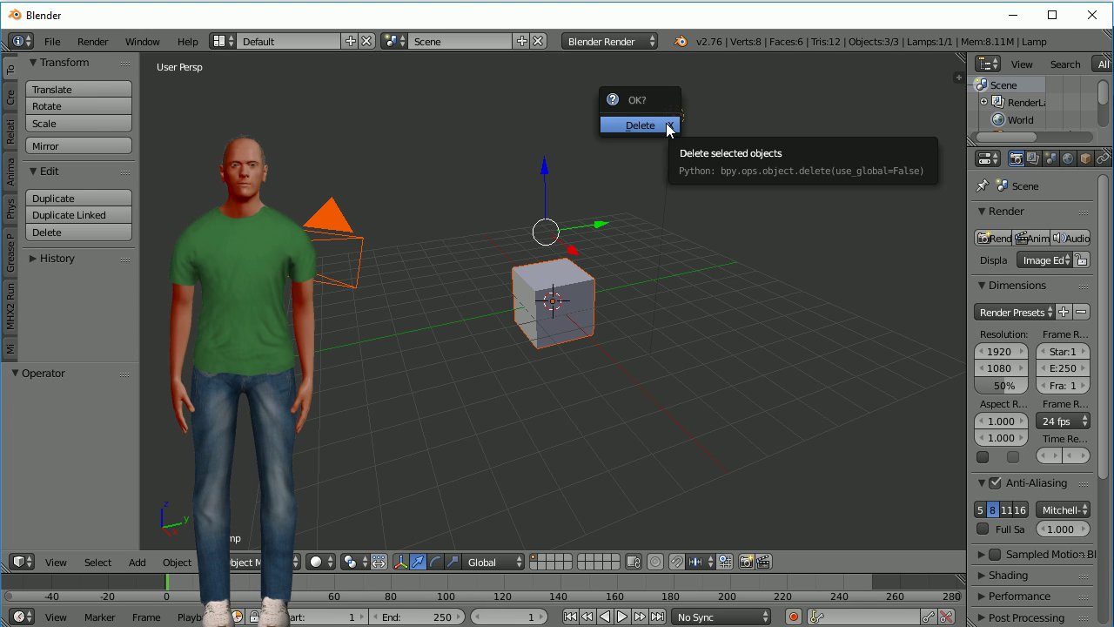
pyautogui.click(670, 127)
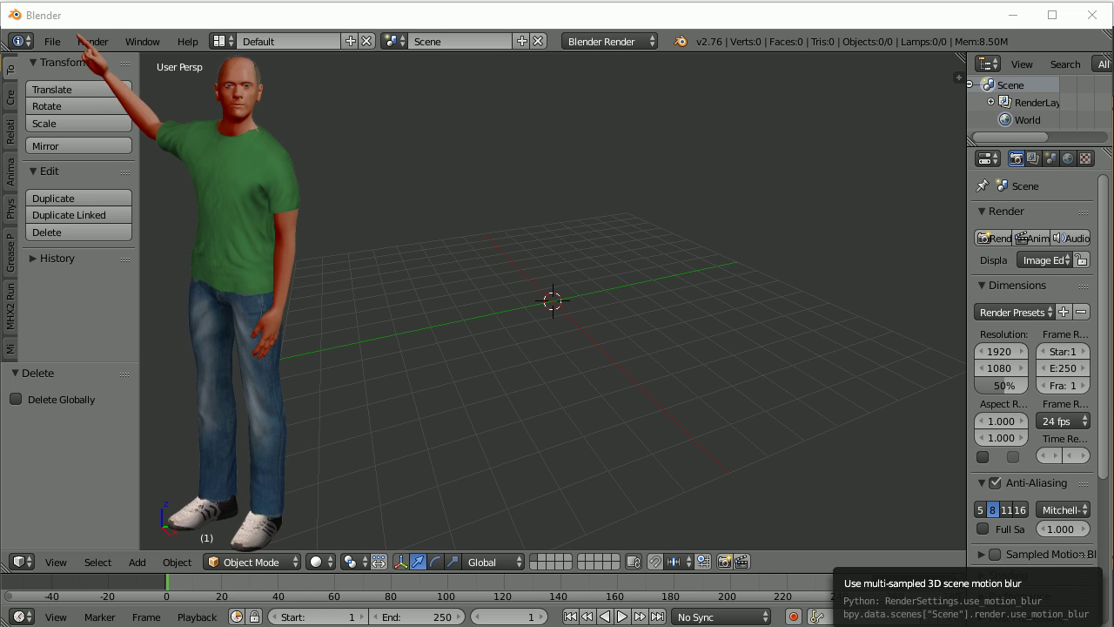
pyautogui.click(52, 41)
pyautogui.moveTo(89, 353)
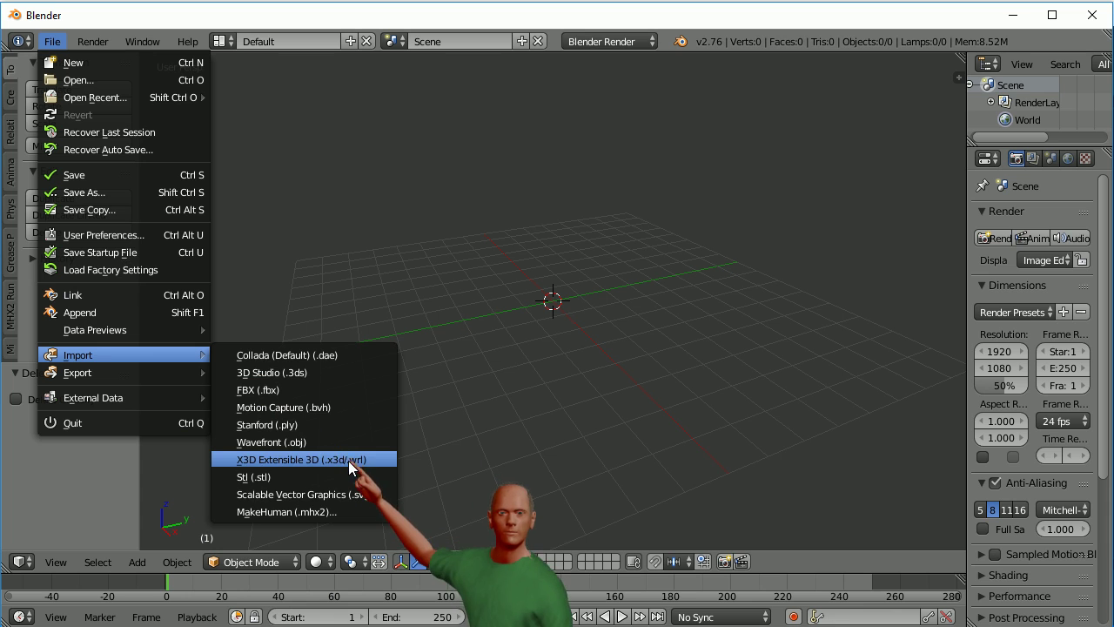
# - Import Carmelia.mhx2 from the makehuman\v1\exports folder into the Blender scene
pyautogui.click(324, 512)
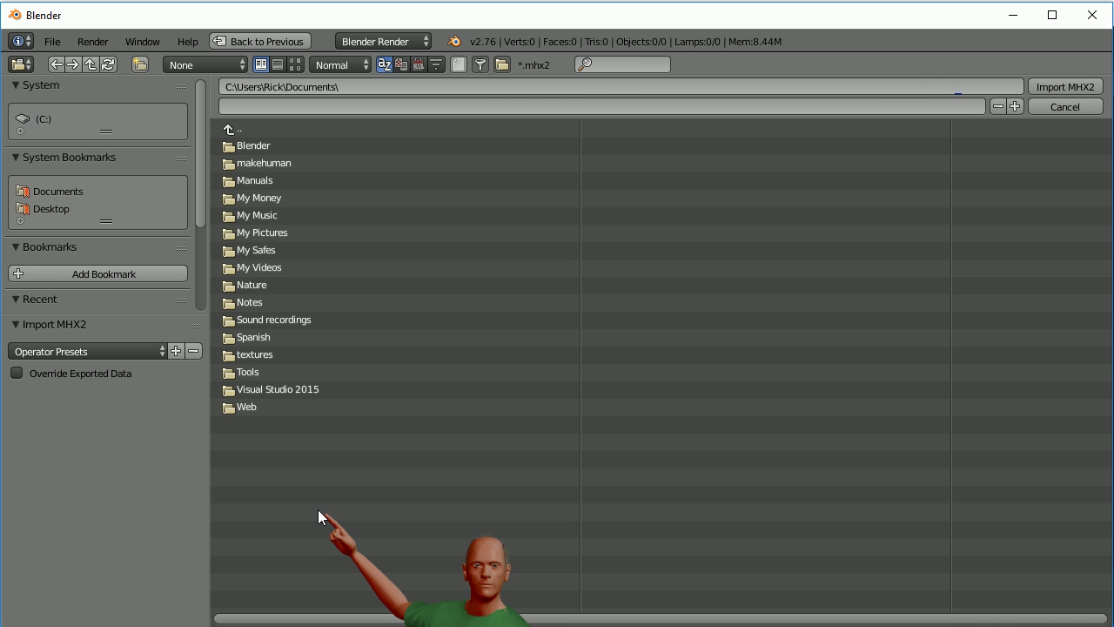
pyautogui.click(291, 163)
pyautogui.click(259, 180)
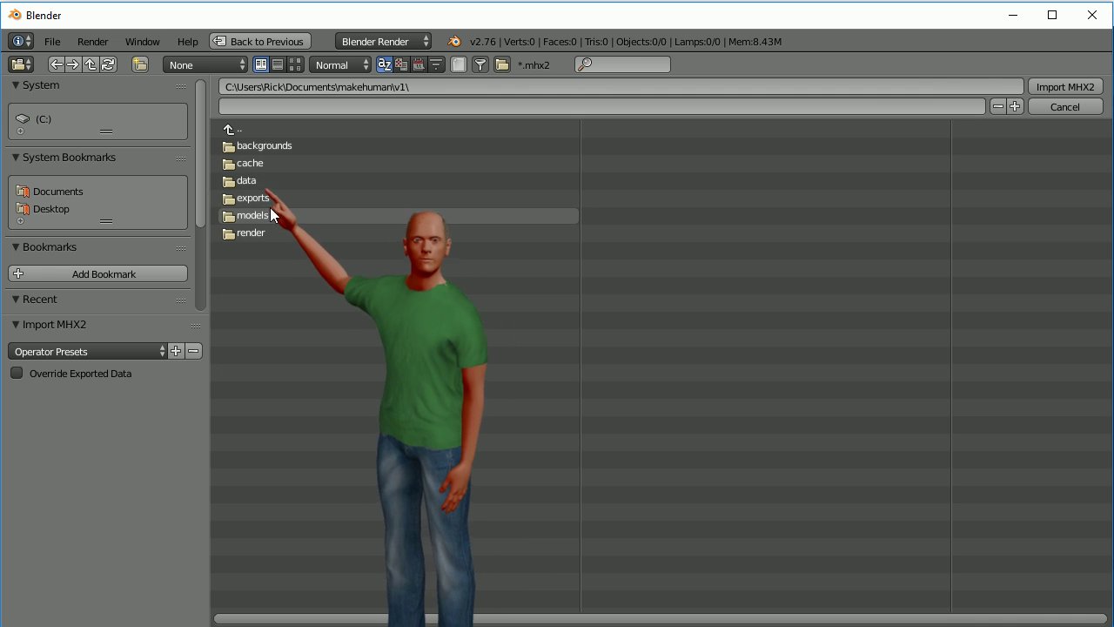
pyautogui.click(265, 197)
pyautogui.click(275, 161)
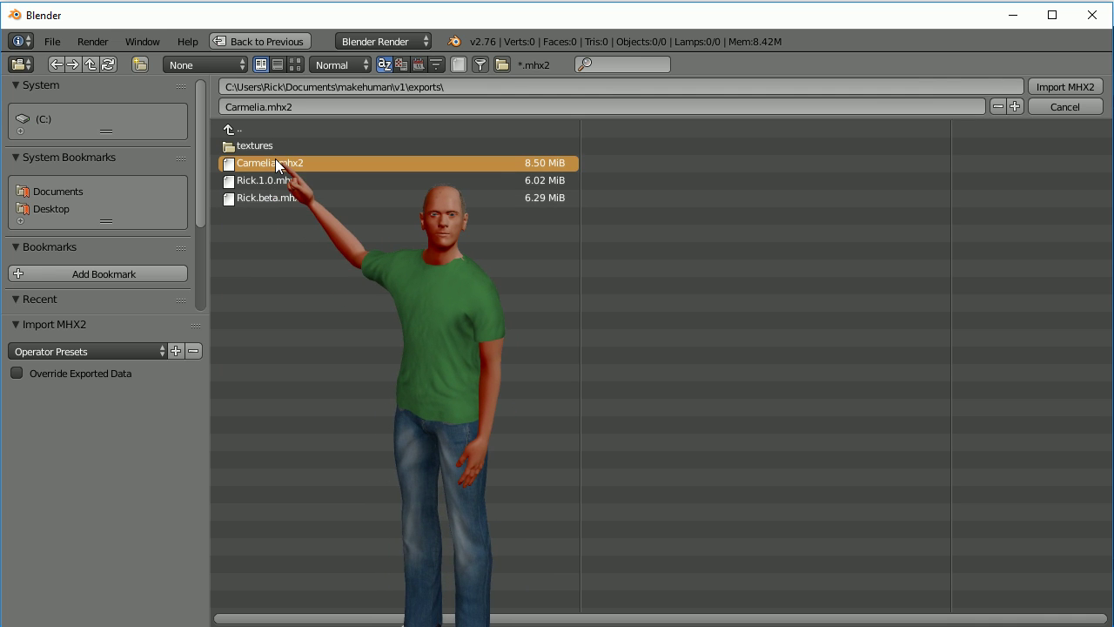
pyautogui.doubleClick(275, 162)
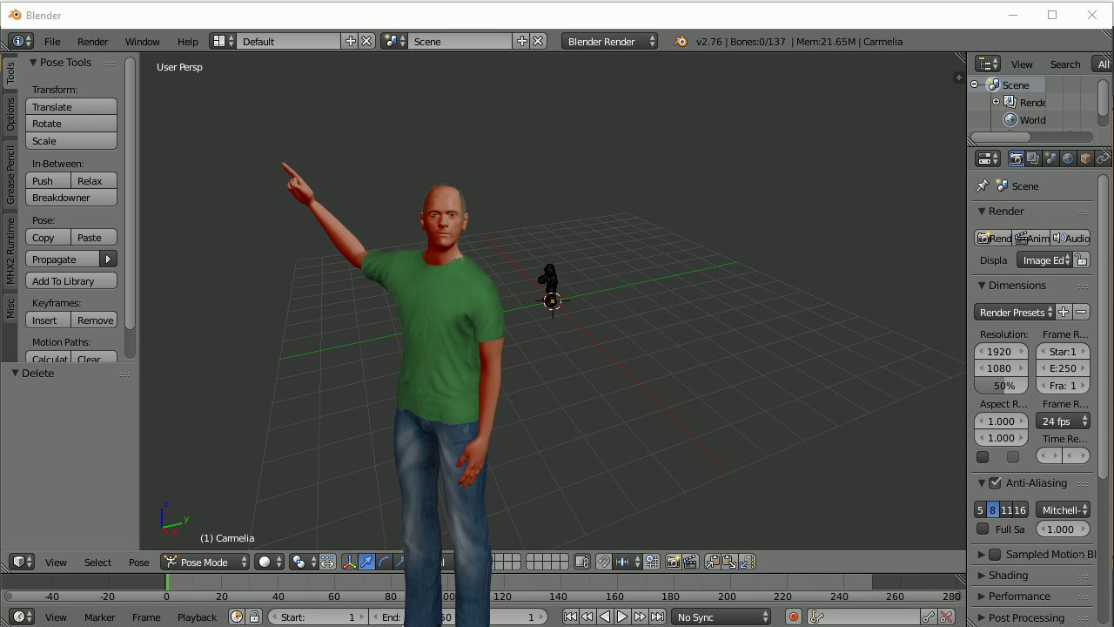
pyautogui.hotkey('alt', 'r')
# - Reset the pose, frame Carmelia and rotate her right arm upward
pyautogui.hotkey('alt', 'g')
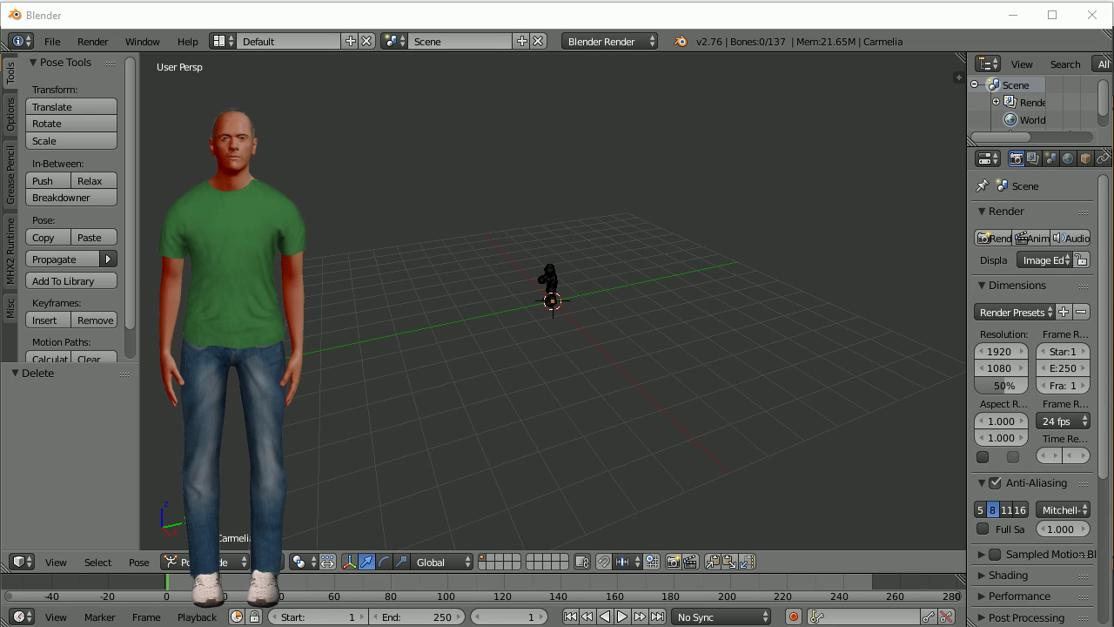
pyautogui.press('Home')
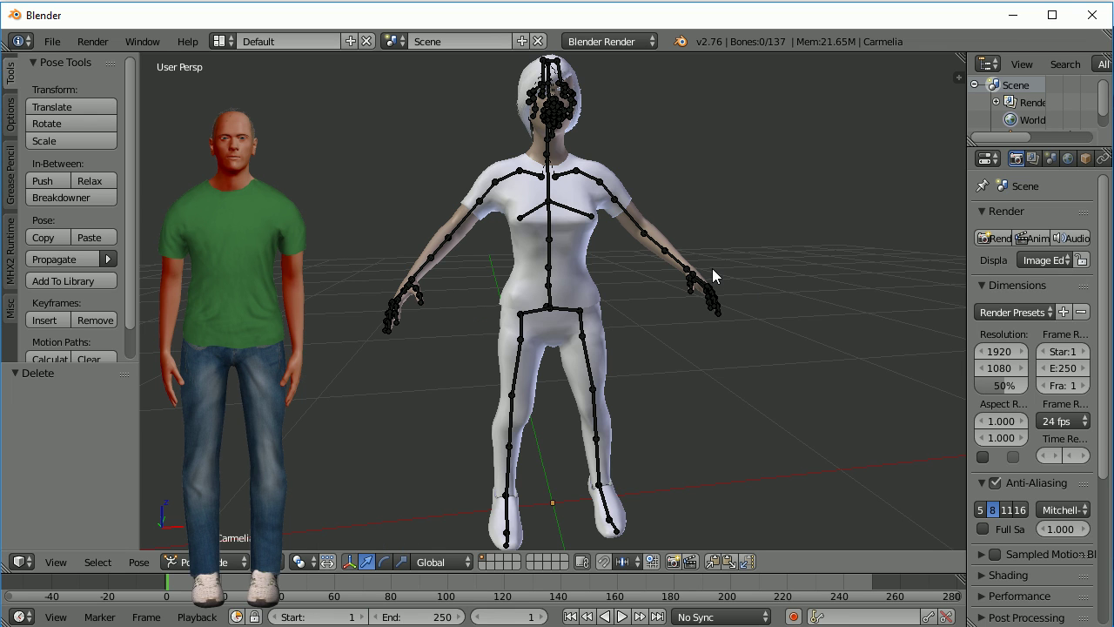
pyautogui.rightClick(485, 200)
pyautogui.press('r')
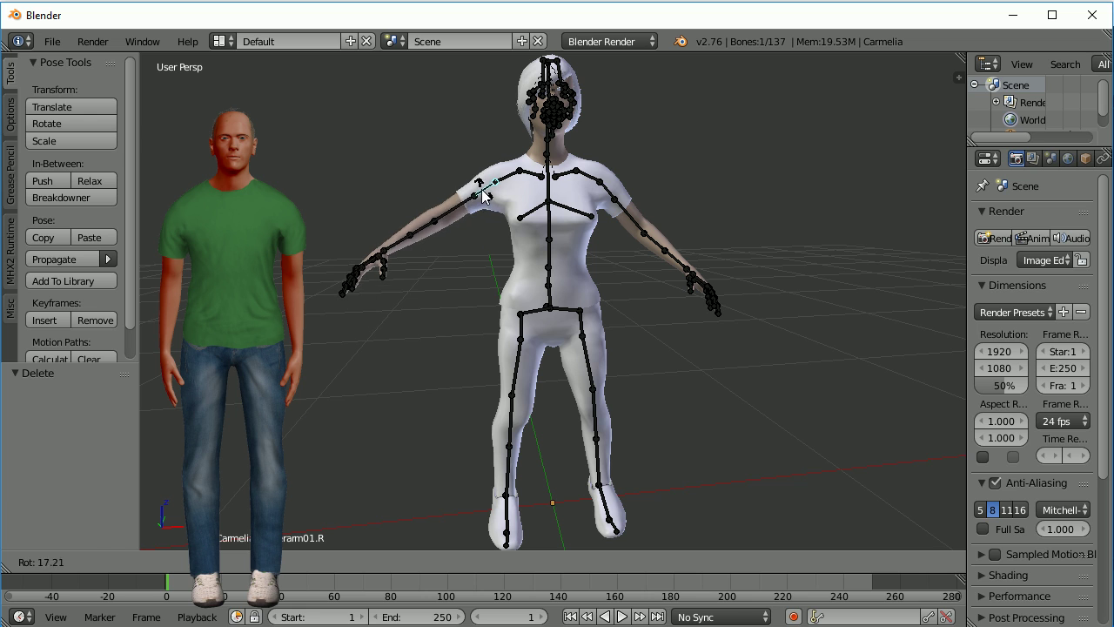
pyautogui.click(484, 196)
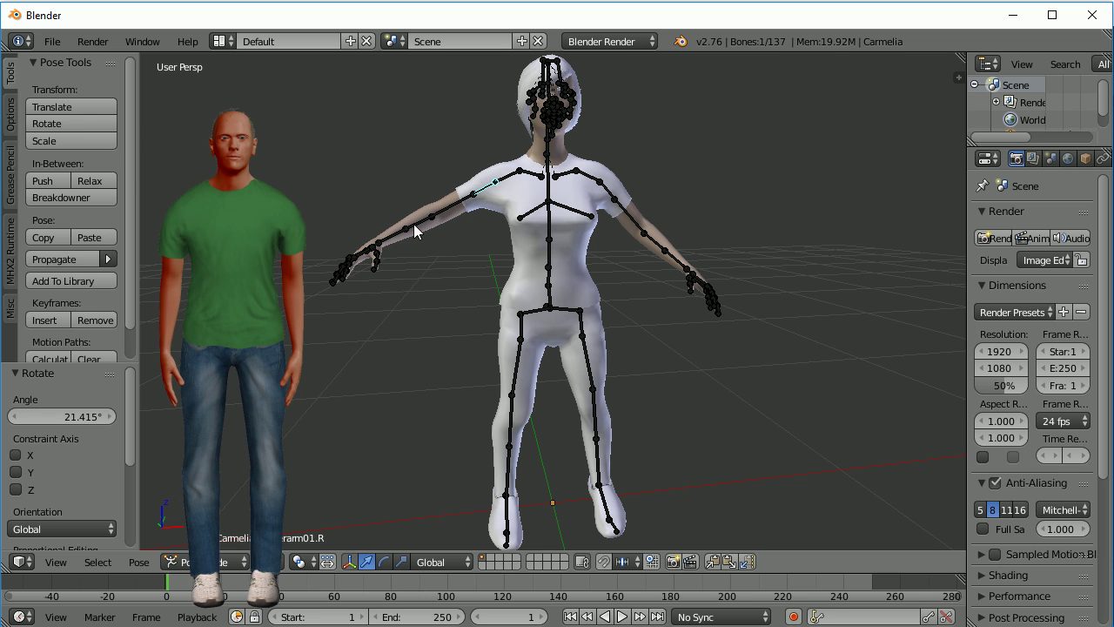
pyautogui.press('r')
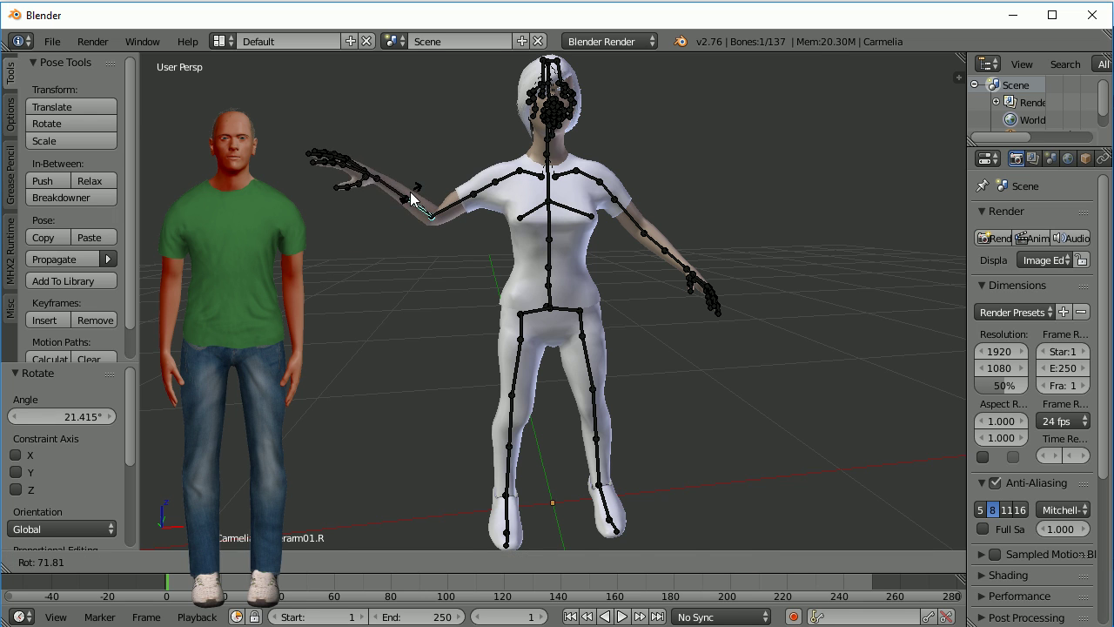
pyautogui.press('Escape')
pyautogui.press('r')
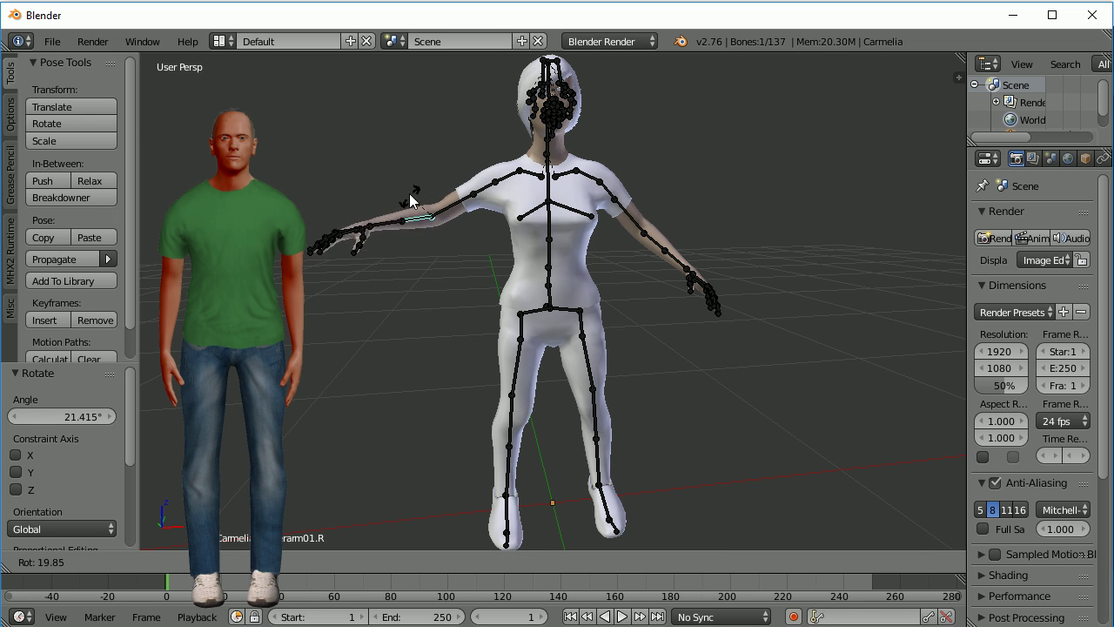
pyautogui.click(433, 134)
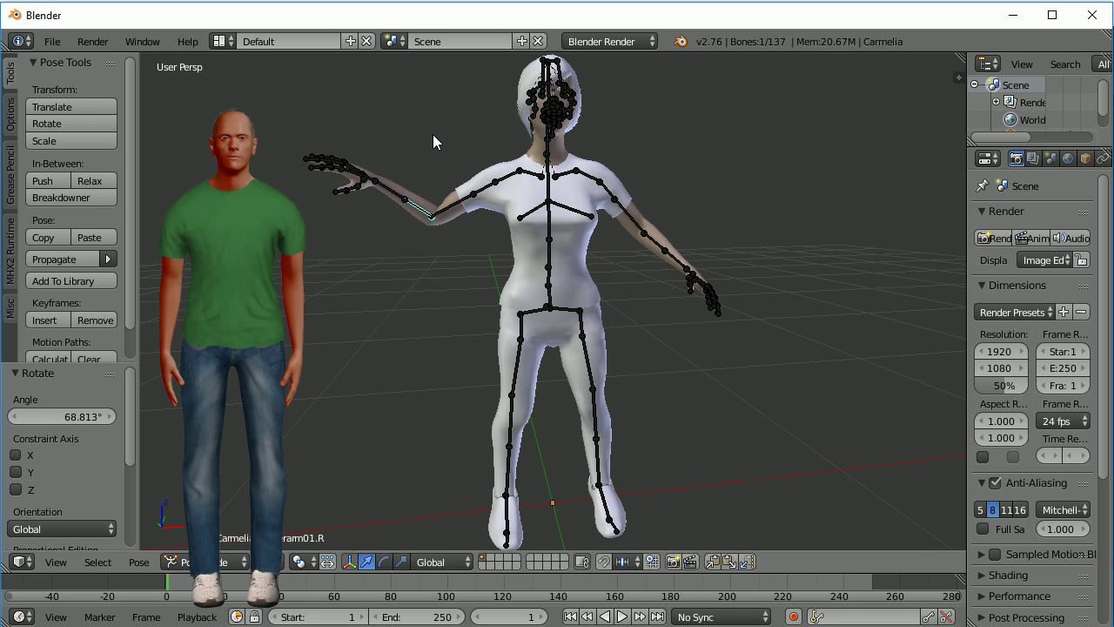
# - Bend the right hand bone upward into a wave, checking it from the side and front
pyautogui.rightClick(371, 178)
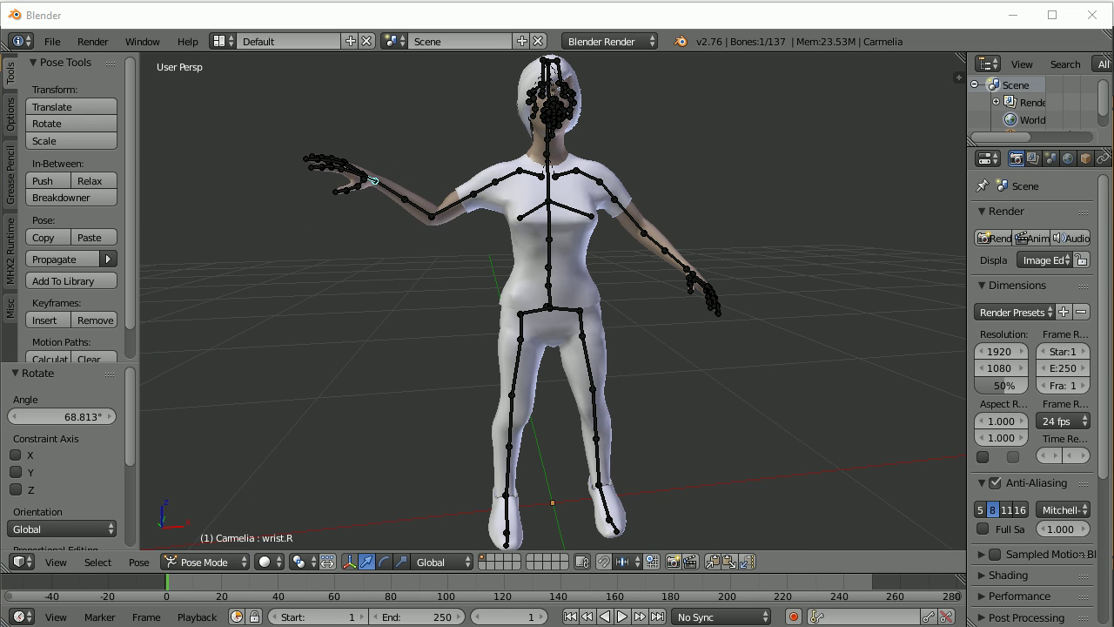
pyautogui.click(327, 314)
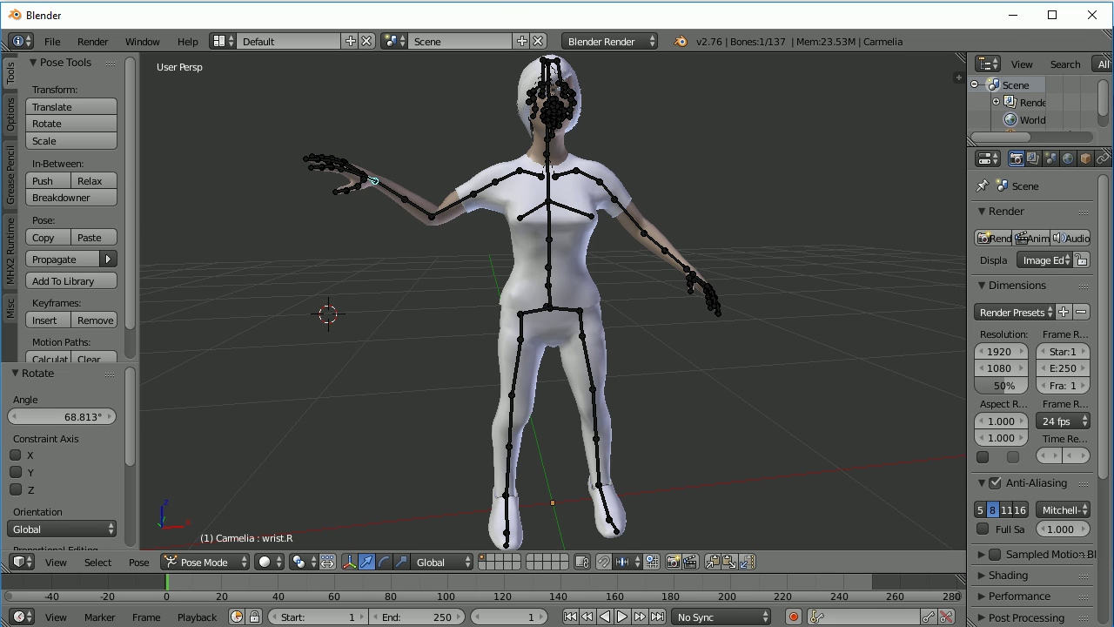
pyautogui.moveTo(557, 313); pyautogui.dragTo(418, 301, button='middle')
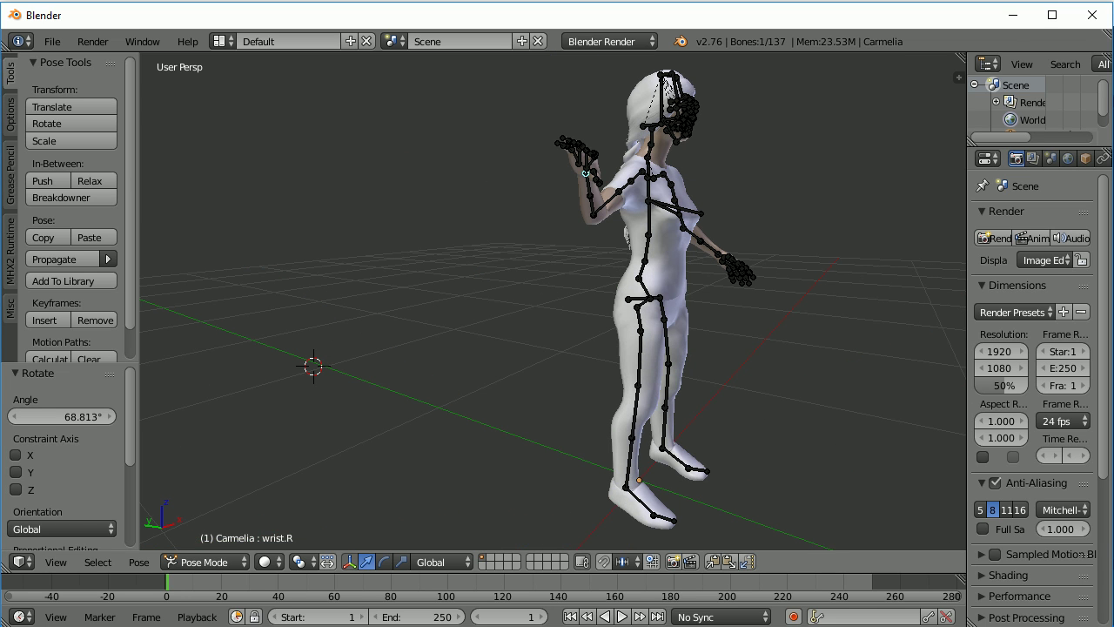
pyautogui.press('r')
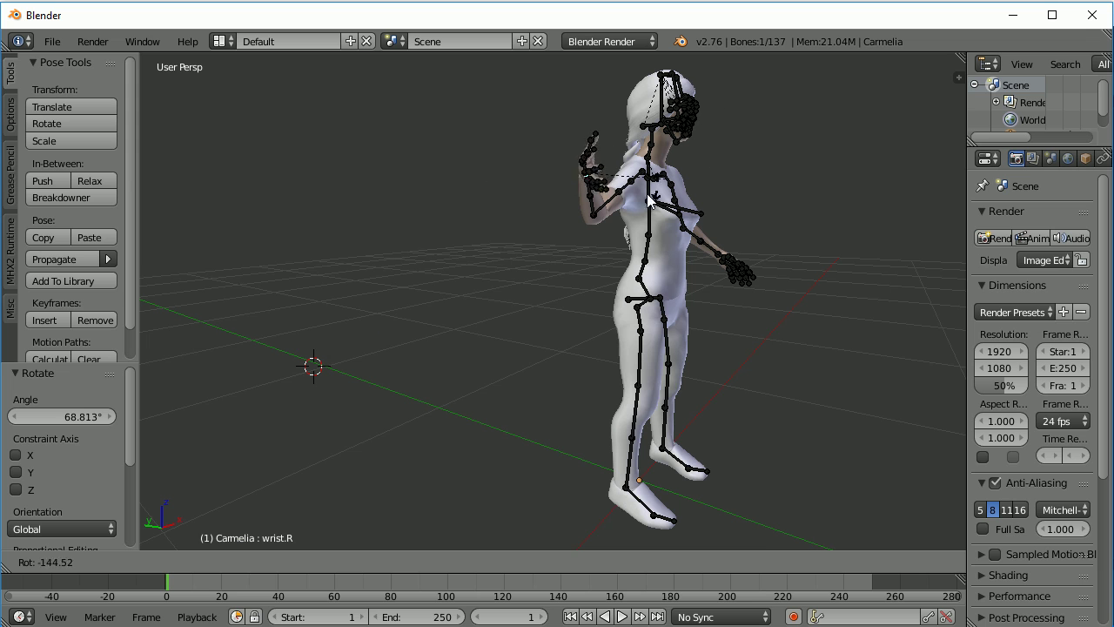
pyautogui.click(631, 211)
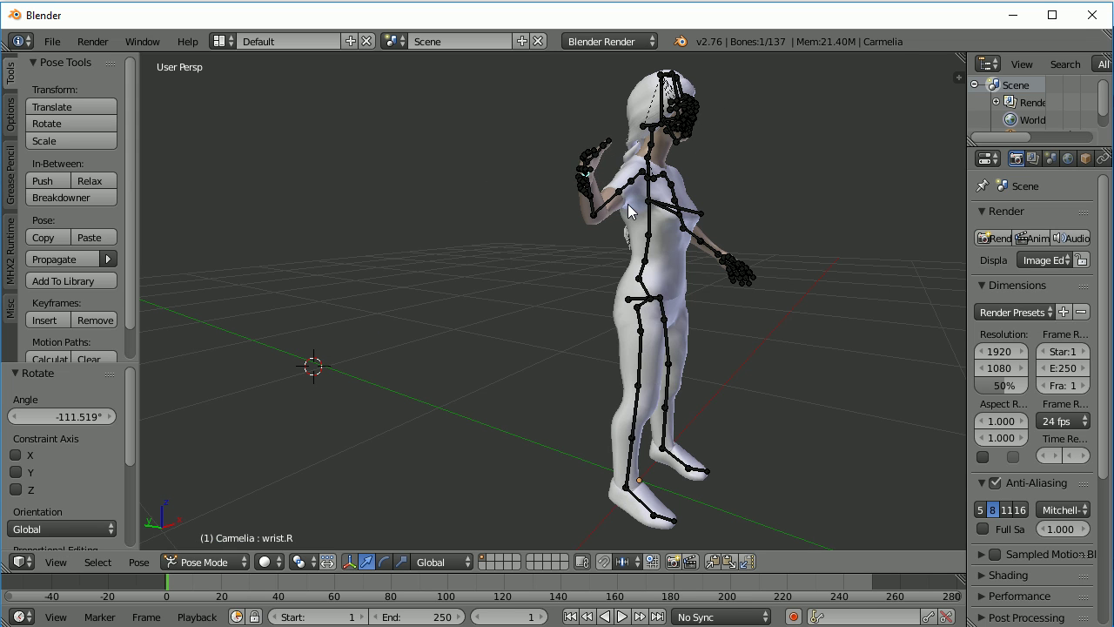
pyautogui.press('KP_1')
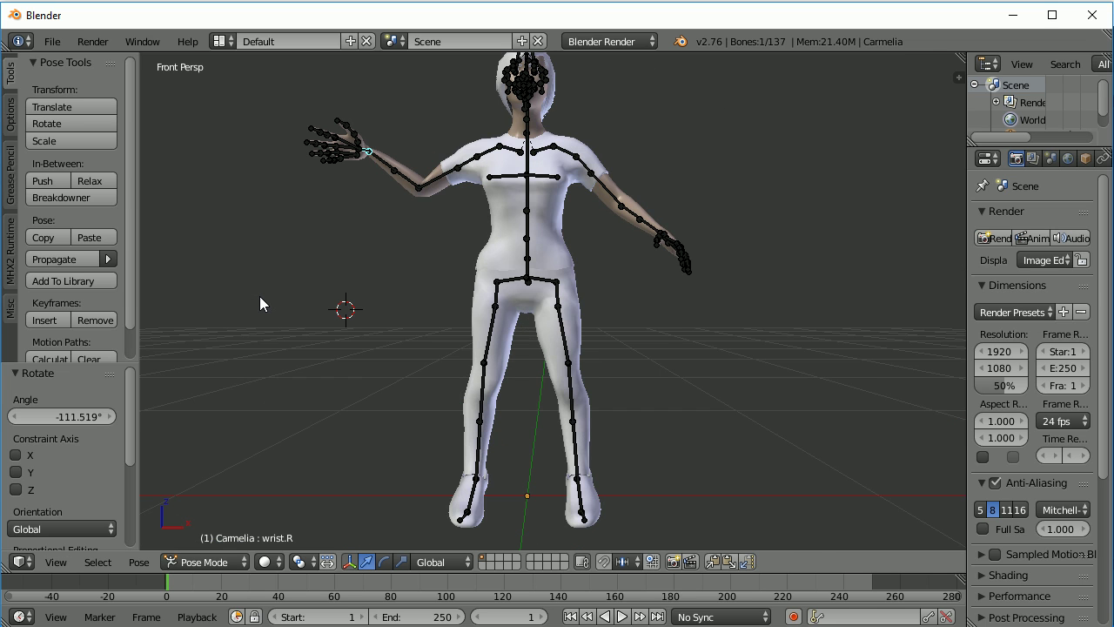
pyautogui.press('r')
pyautogui.click(362, 146)
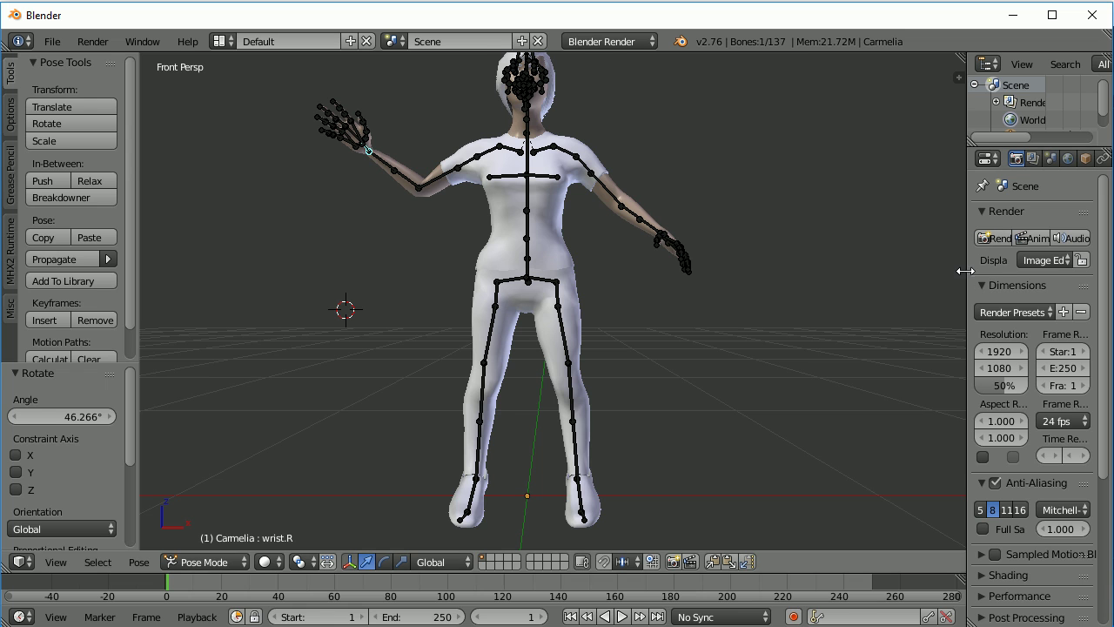
pyautogui.moveTo(965, 271); pyautogui.dragTo(805, 265)
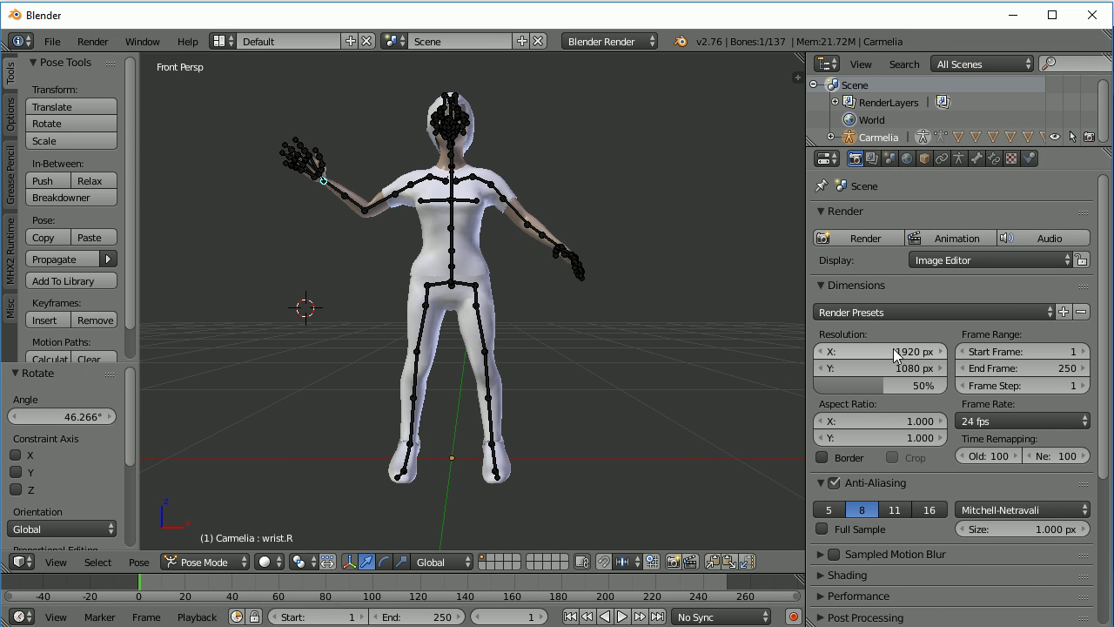
# - Create a new pose library on Carmelia's armature and store the current pose as Wave
pyautogui.click(959, 158)
pyautogui.scroll(-4, 973, 424)
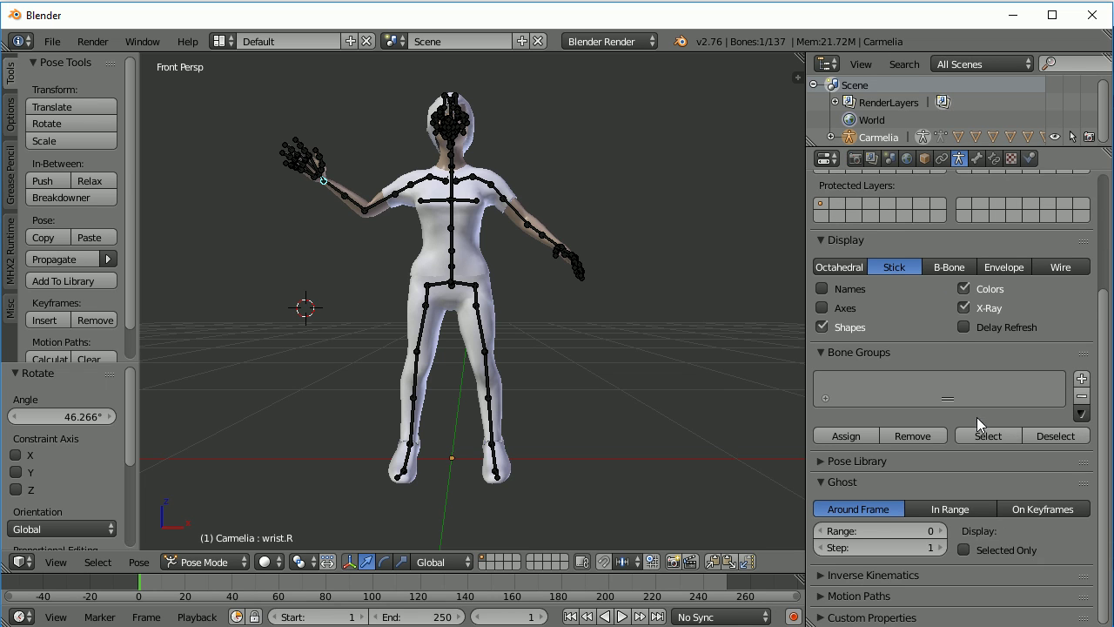
pyautogui.click(817, 461)
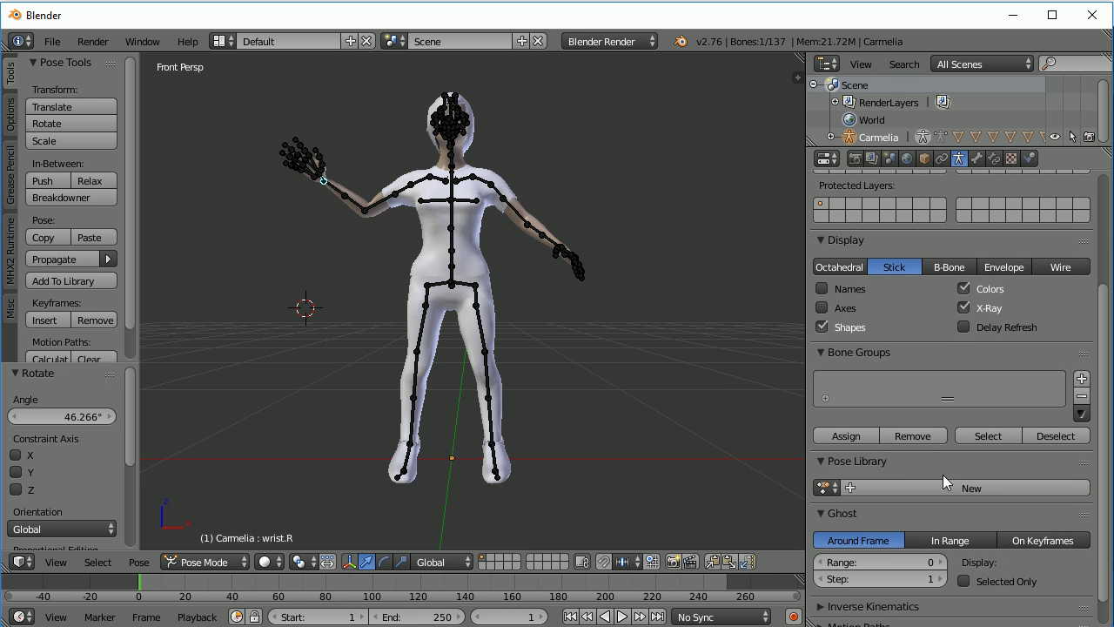
pyautogui.click(976, 490)
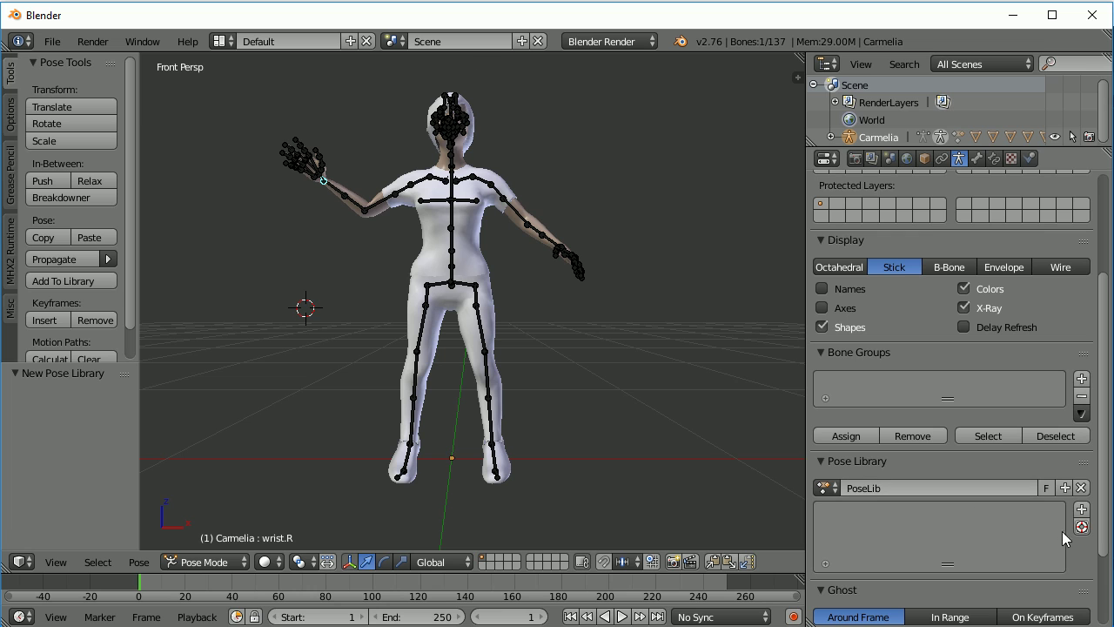
pyautogui.click(1082, 514)
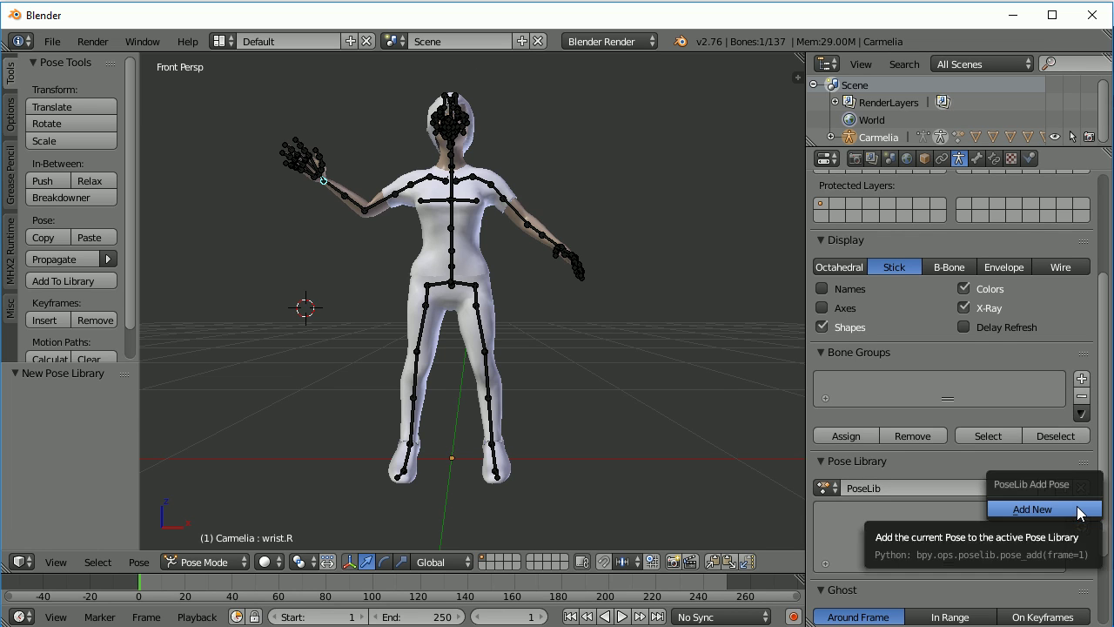
pyautogui.click(1079, 508)
pyautogui.doubleClick(882, 514)
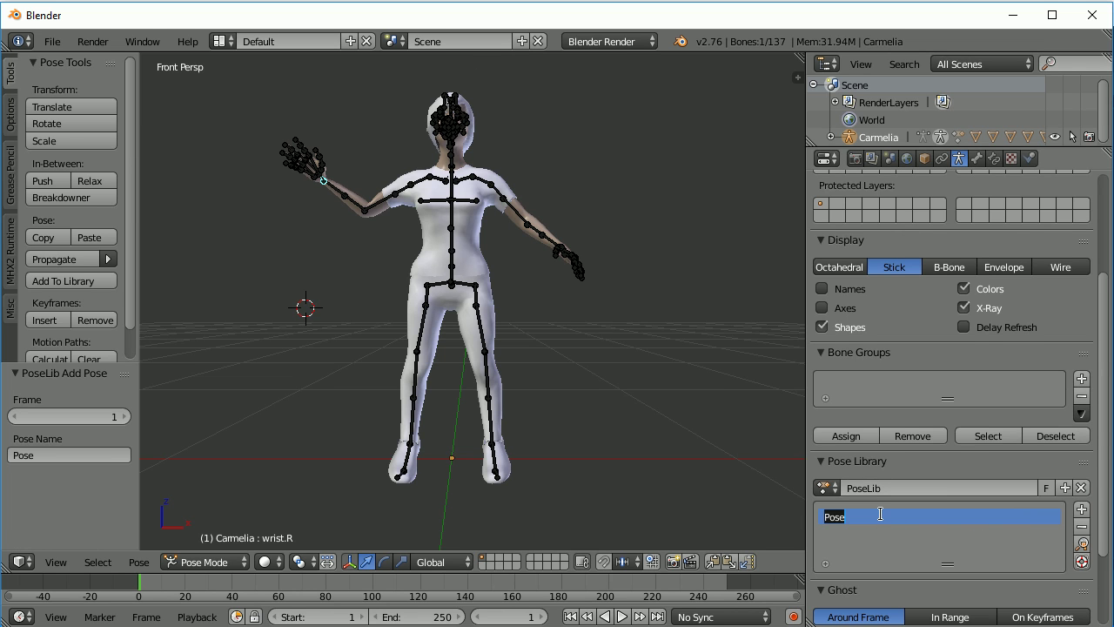
pyautogui.write('Wave')
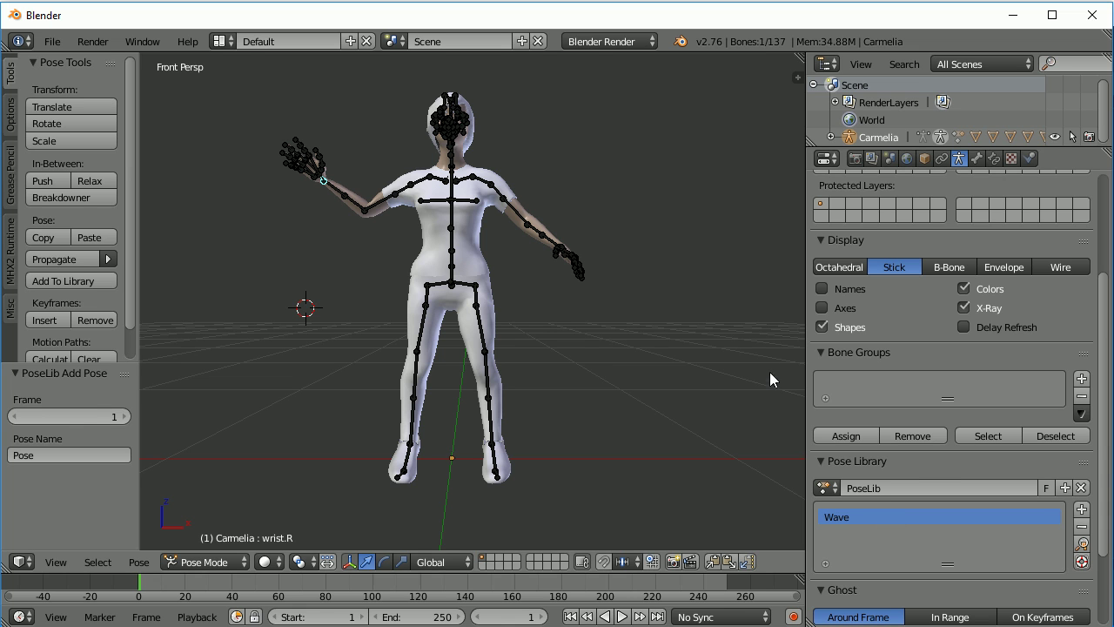
pyautogui.moveTo(803, 394); pyautogui.dragTo(869, 396)
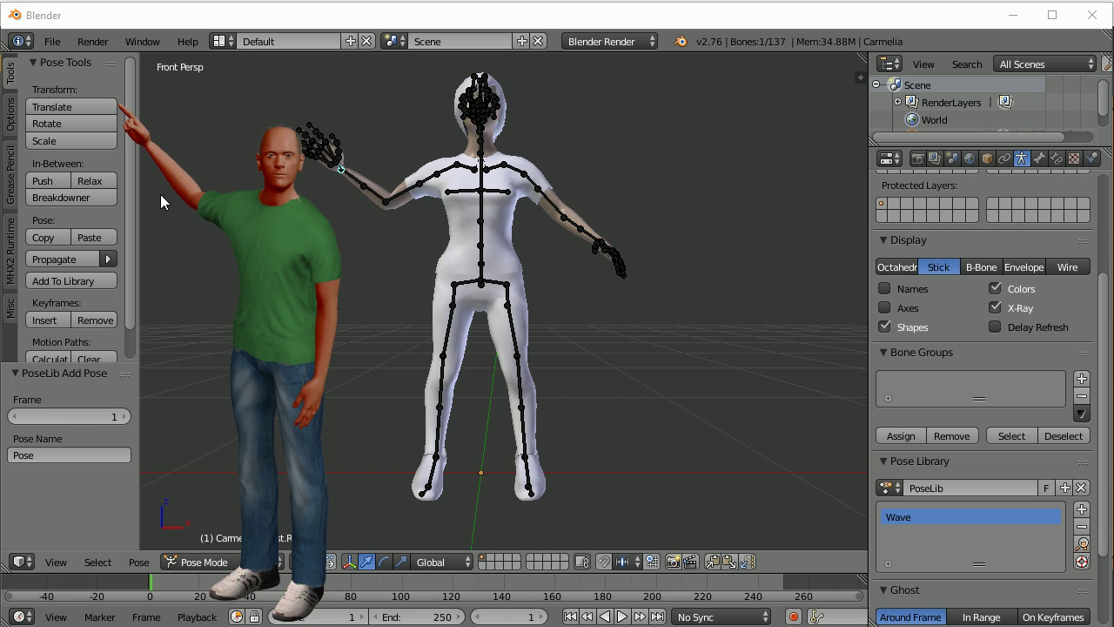
# - Start a BVH export and browse to makehuman-unstable-20160202-win32's data\poses folder
pyautogui.click(51, 42)
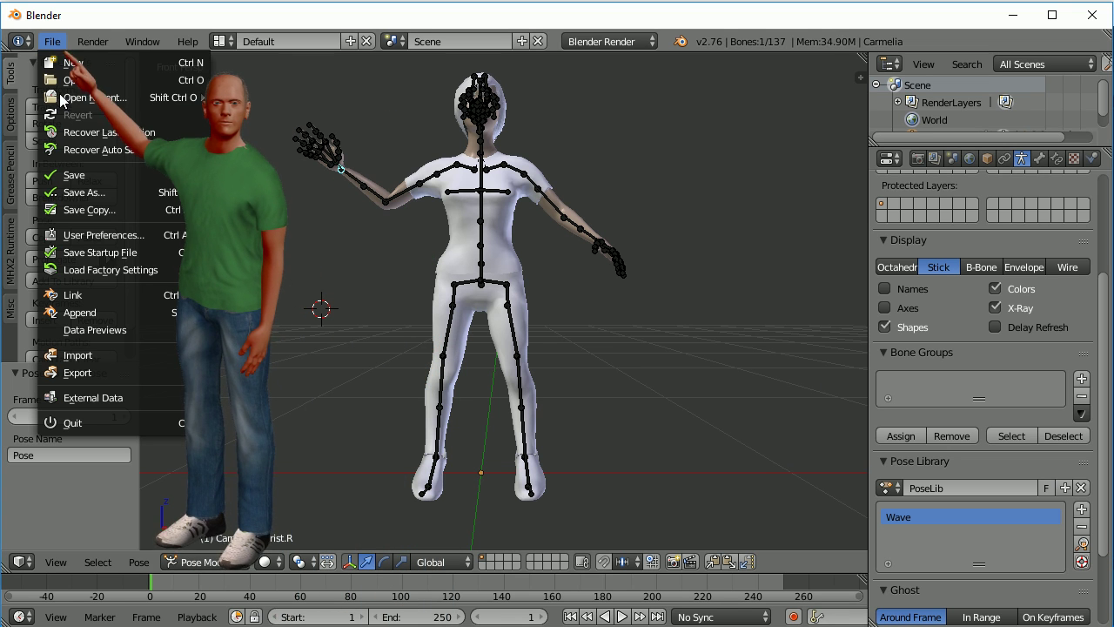
pyautogui.moveTo(172, 379)
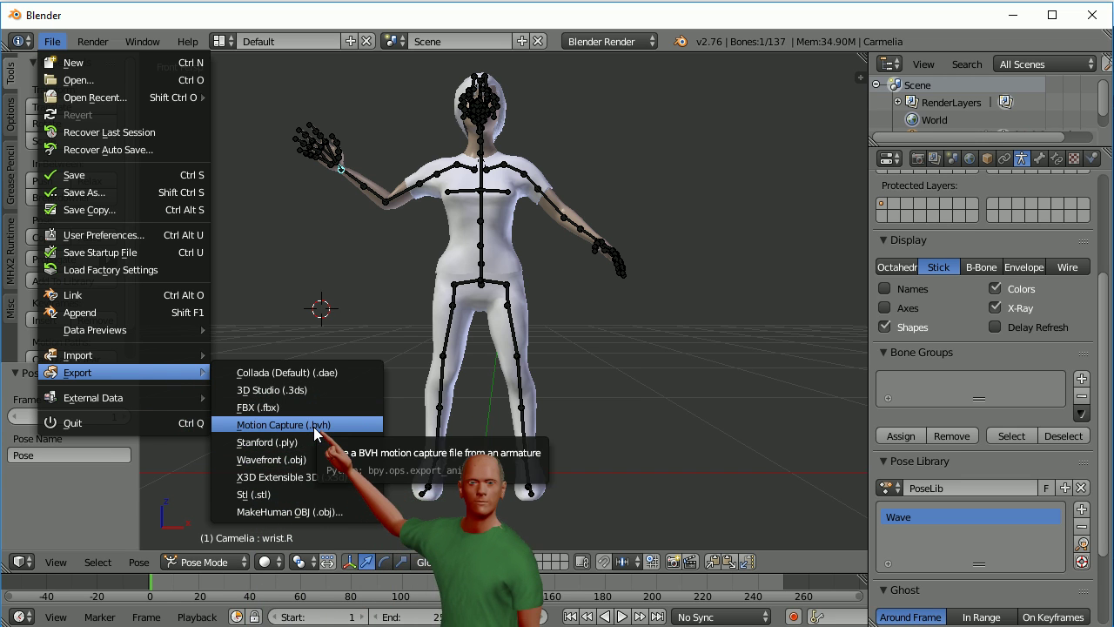
pyautogui.click(315, 427)
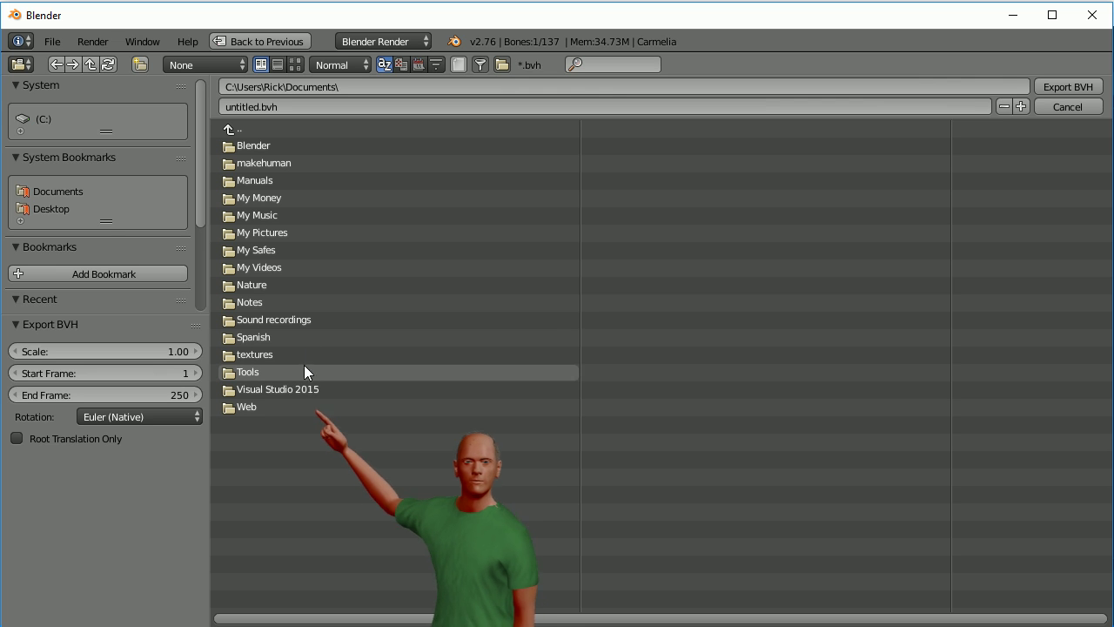
pyautogui.click(258, 371)
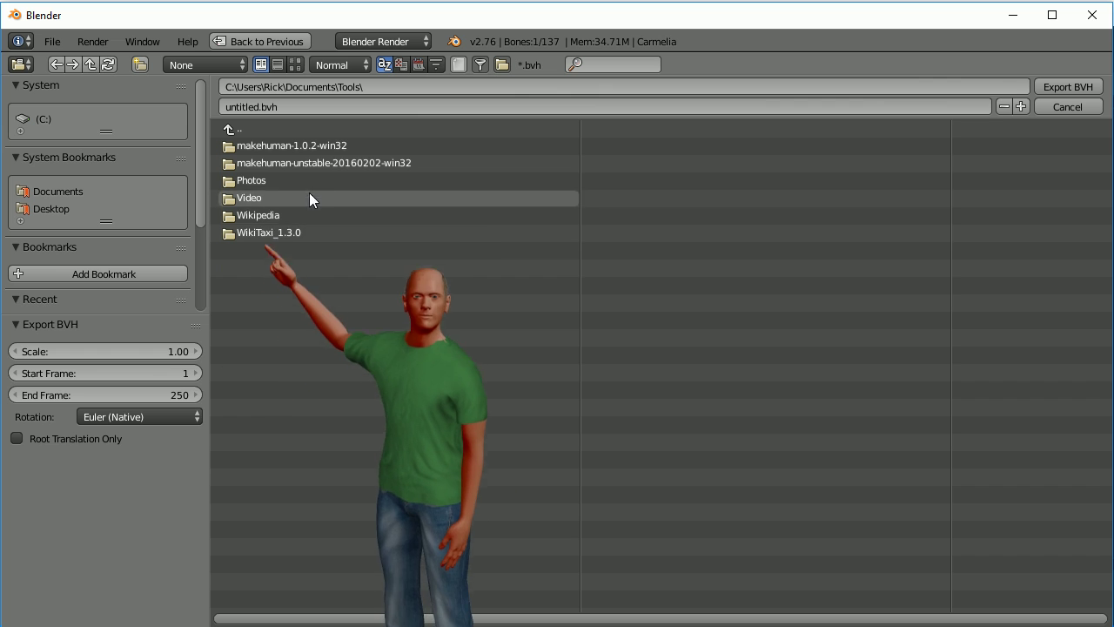
pyautogui.click(321, 162)
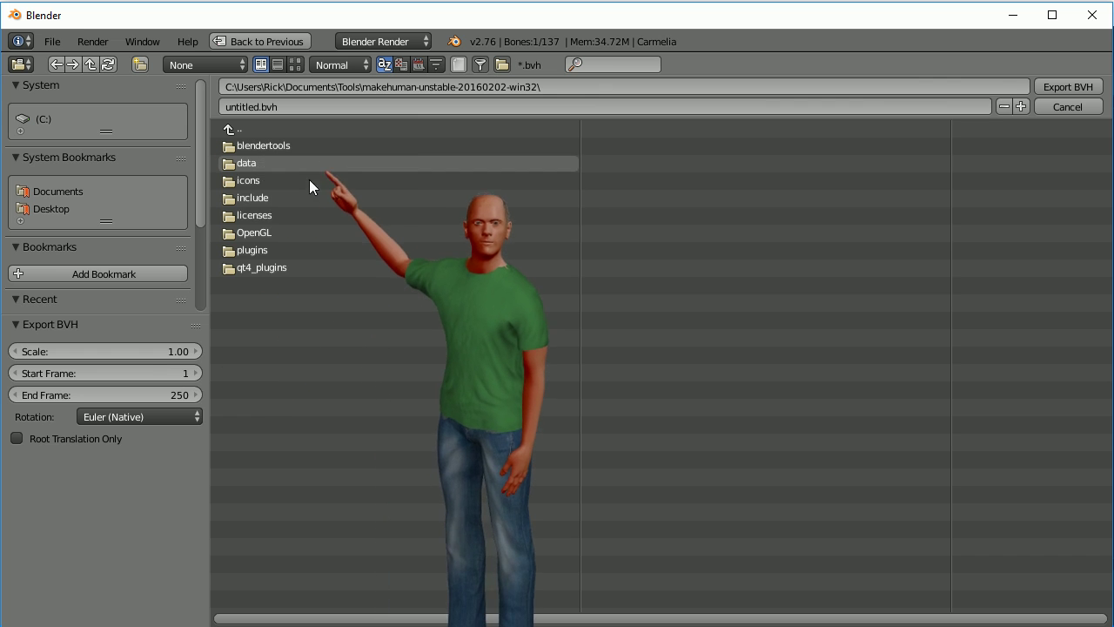
pyautogui.click(243, 162)
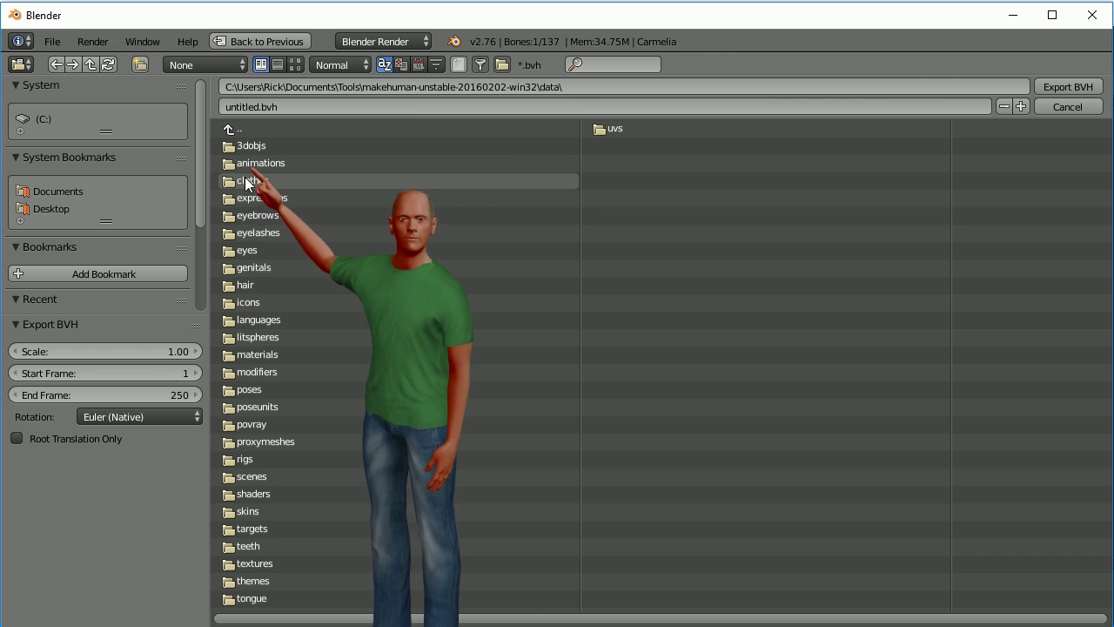
pyautogui.click(245, 391)
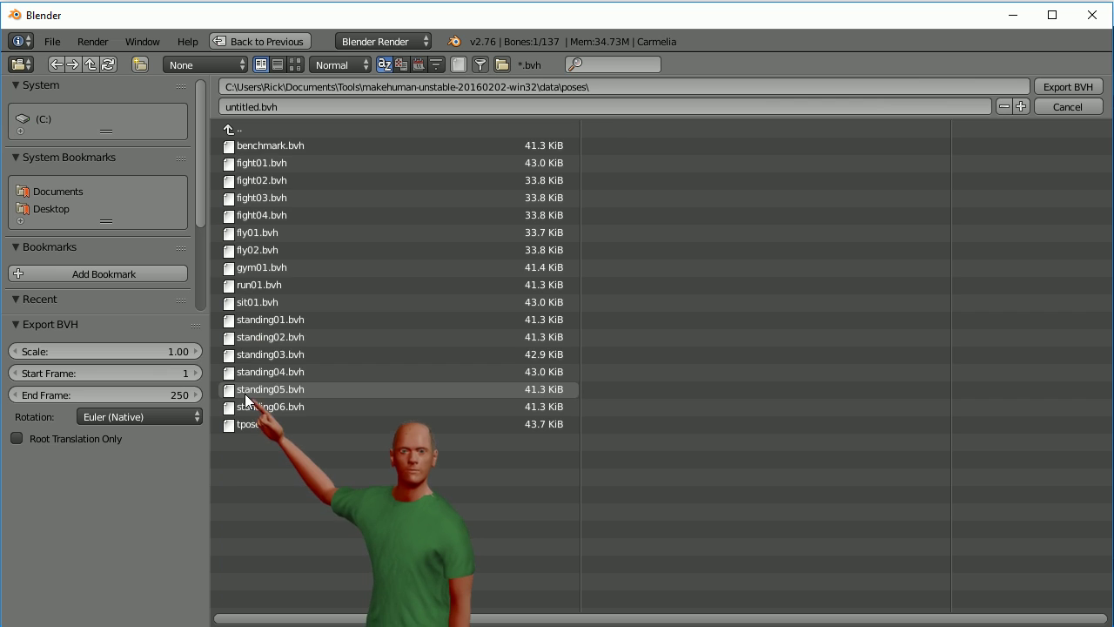
# - Name the export file Wave.bvh and export it
pyautogui.click(241, 107)
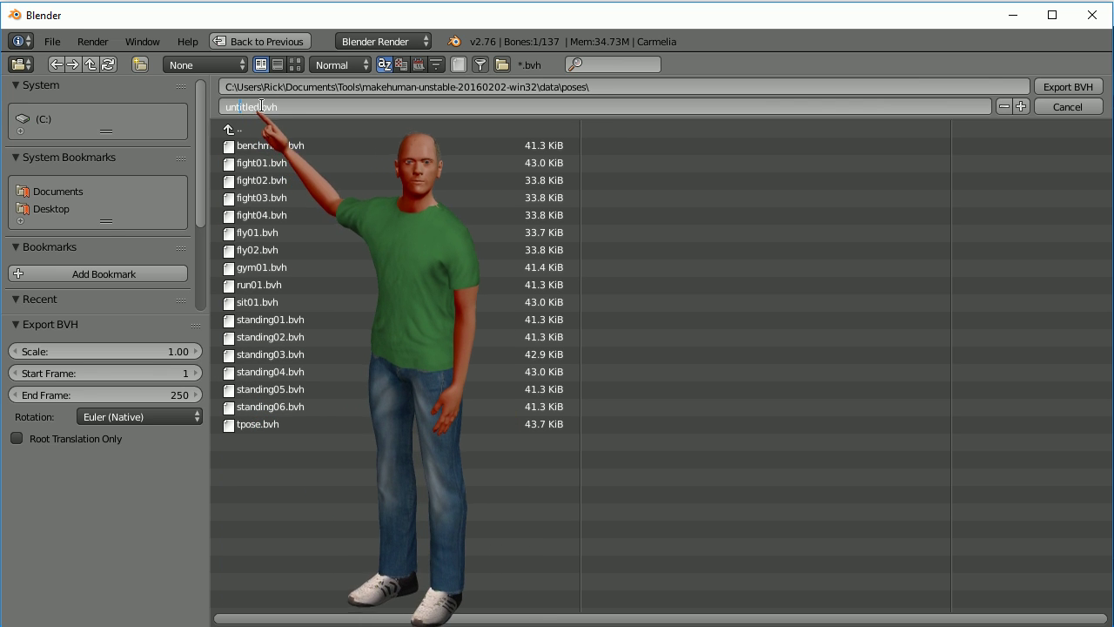
pyautogui.moveTo(251, 106); pyautogui.dragTo(188, 102)
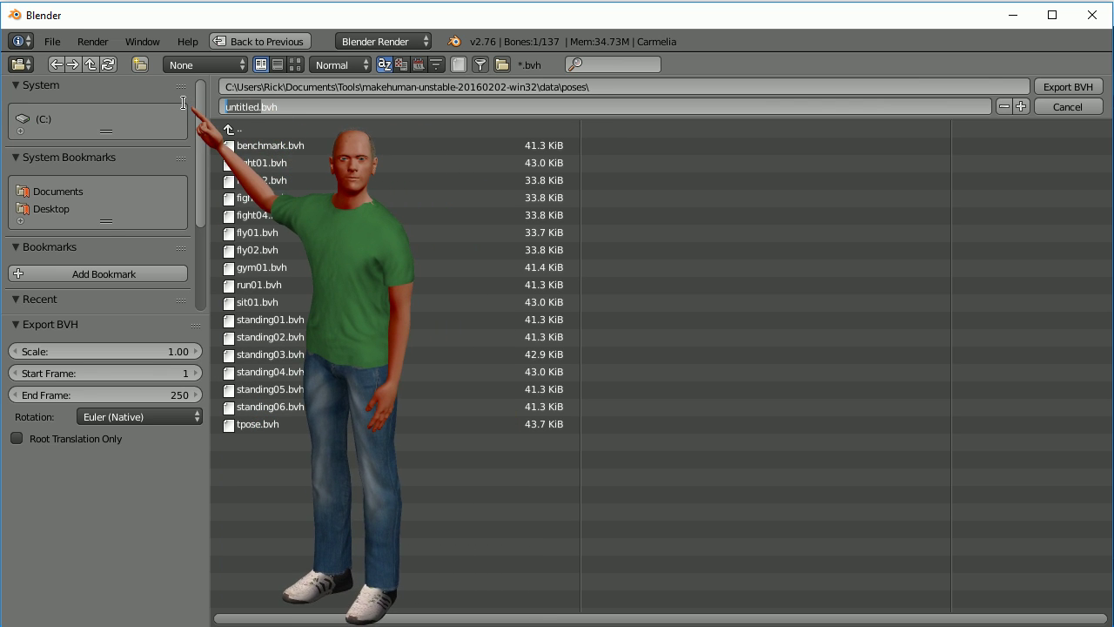
pyautogui.write('Wave')
pyautogui.click(1071, 86)
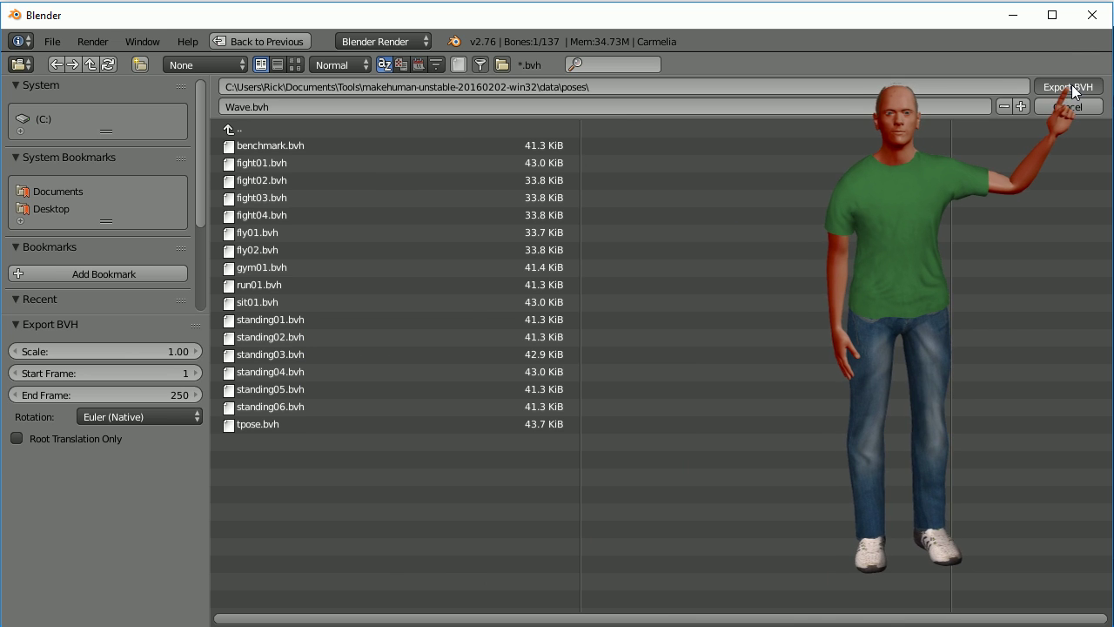
pyautogui.click(1072, 87)
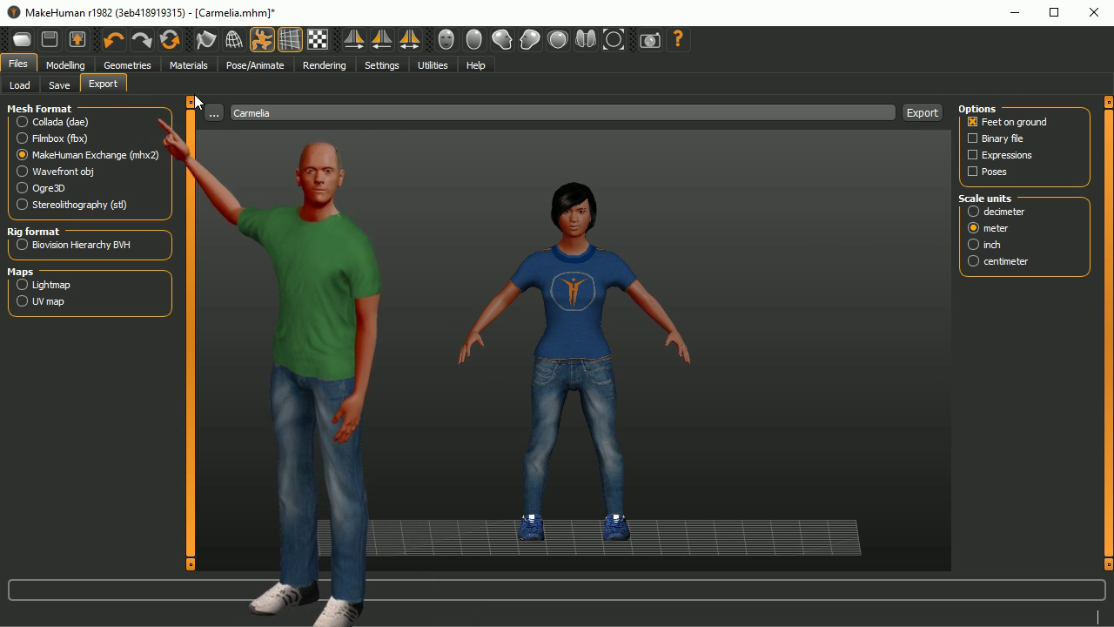
# - Apply the new Wave pose to Carmelia from the Pose/Animate pose list
pyautogui.click(257, 65)
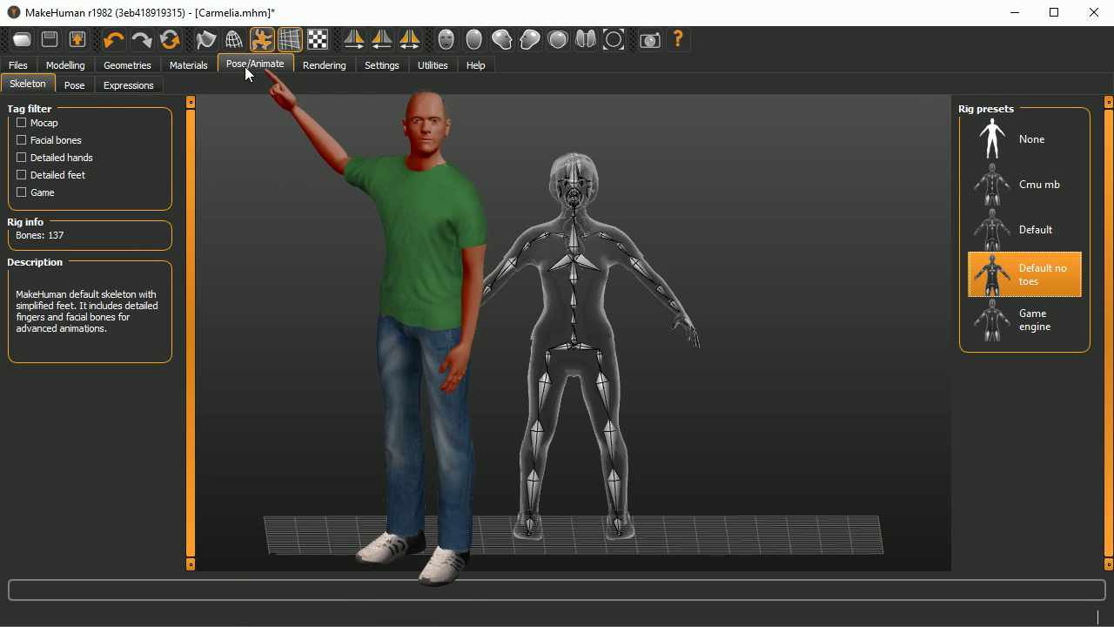
pyautogui.click(74, 85)
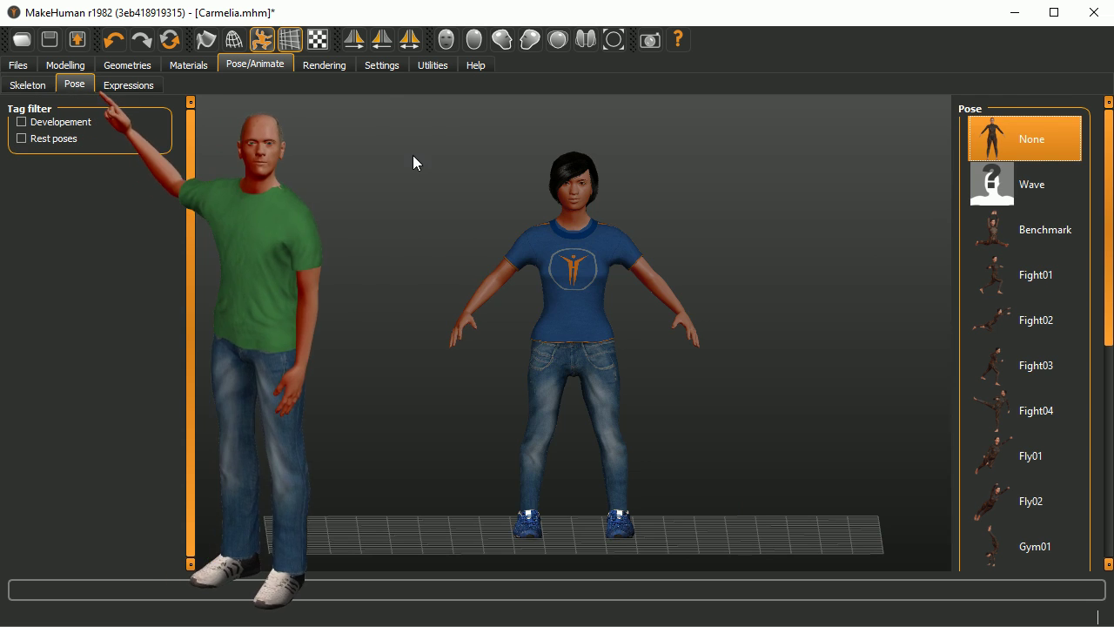
pyautogui.click(1035, 184)
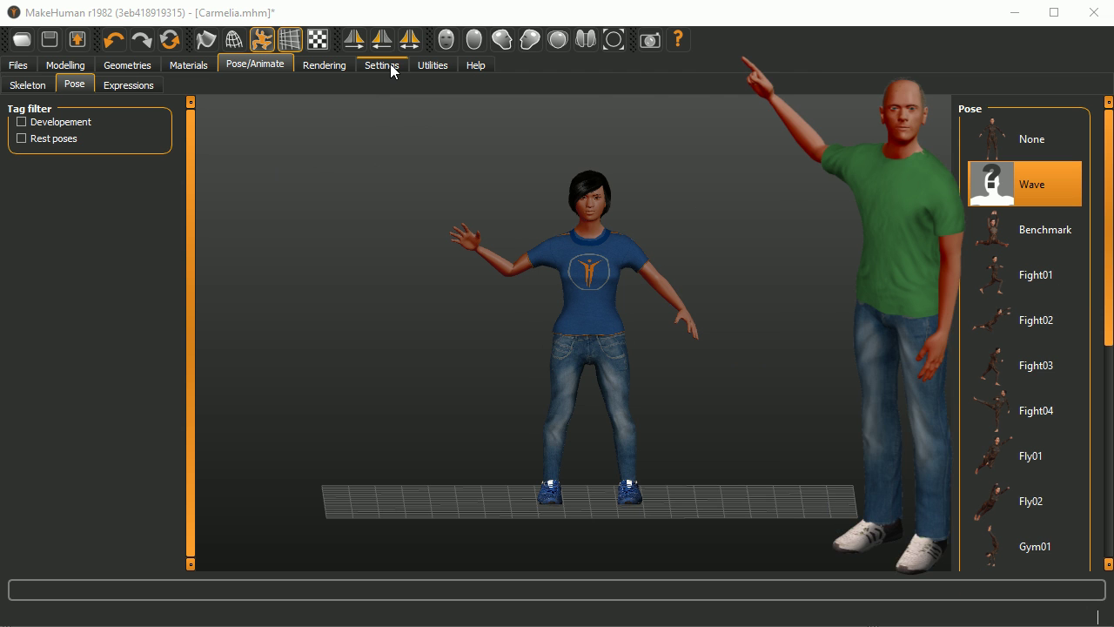
pyautogui.click(340, 67)
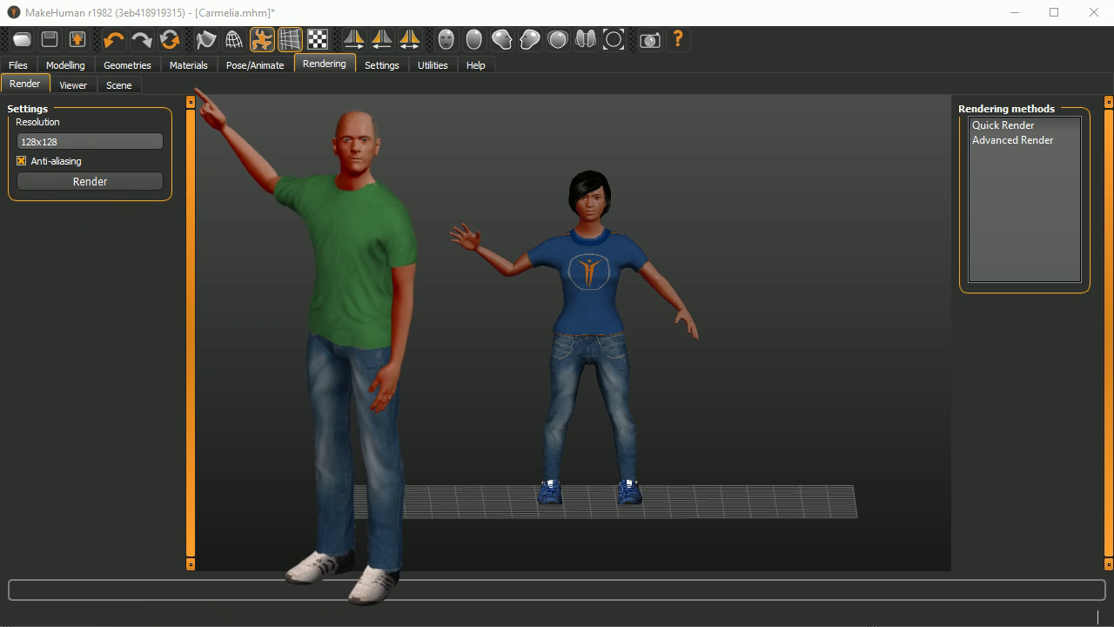
# - Render a small image of waving Carmelia and save it as Wave.thumb in data\poses
pyautogui.click(130, 181)
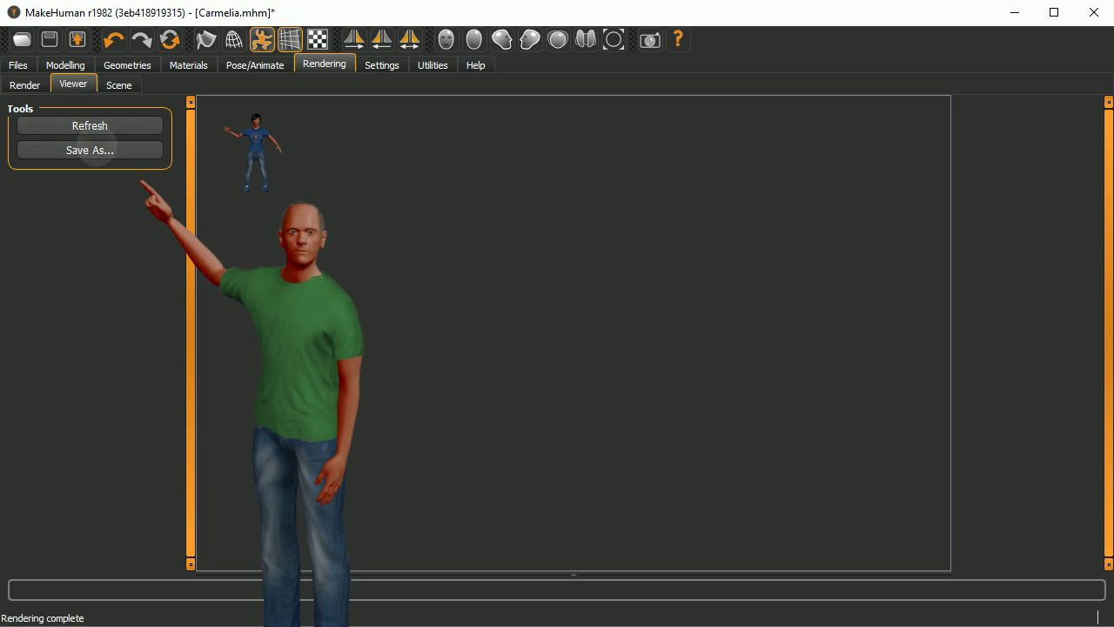
pyautogui.click(89, 149)
pyautogui.scroll(-3, 44, 249)
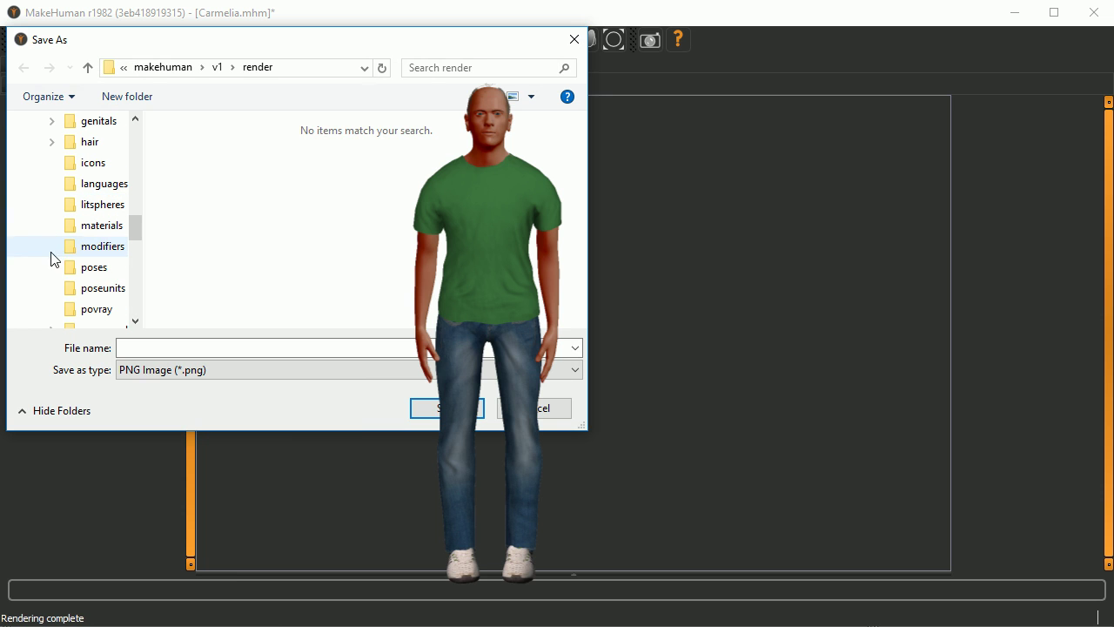
pyautogui.click(100, 269)
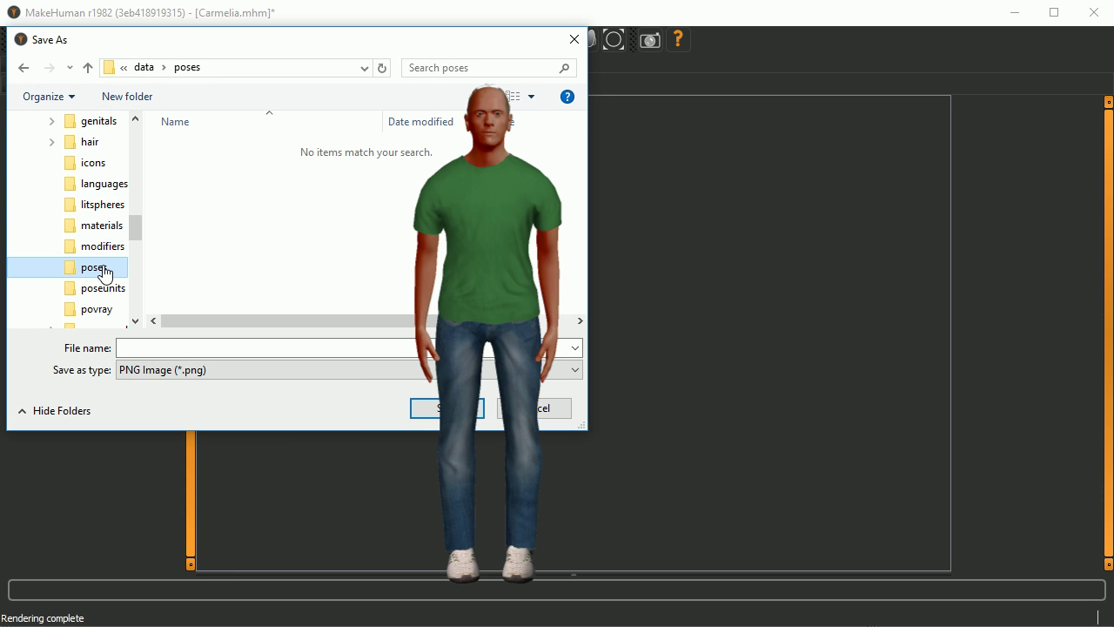
pyautogui.click(178, 351)
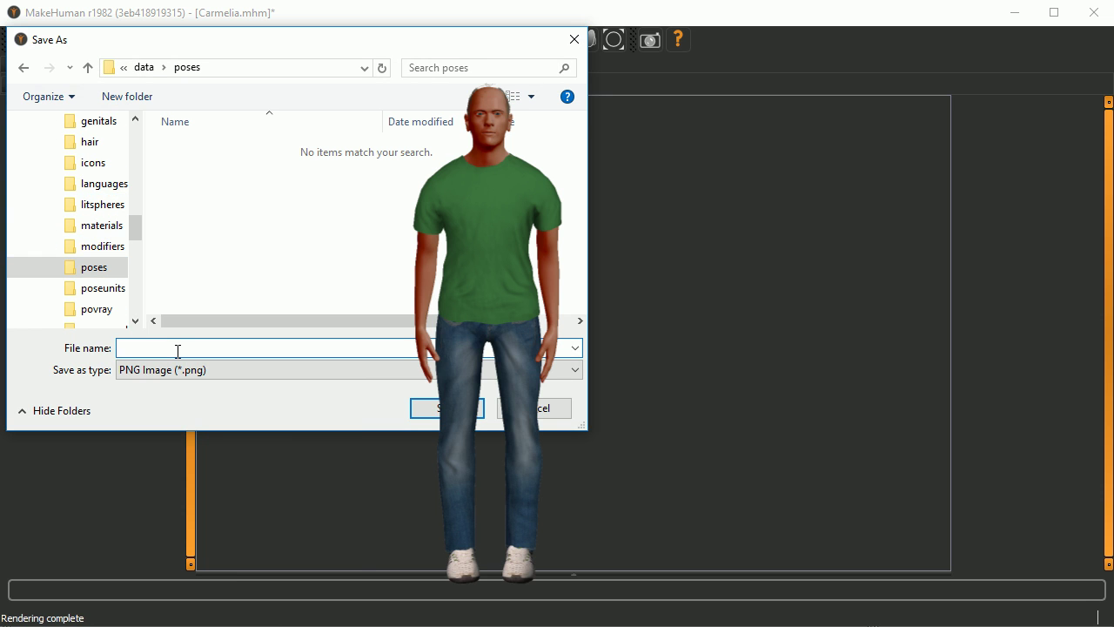
pyautogui.write('Wave.thumb')
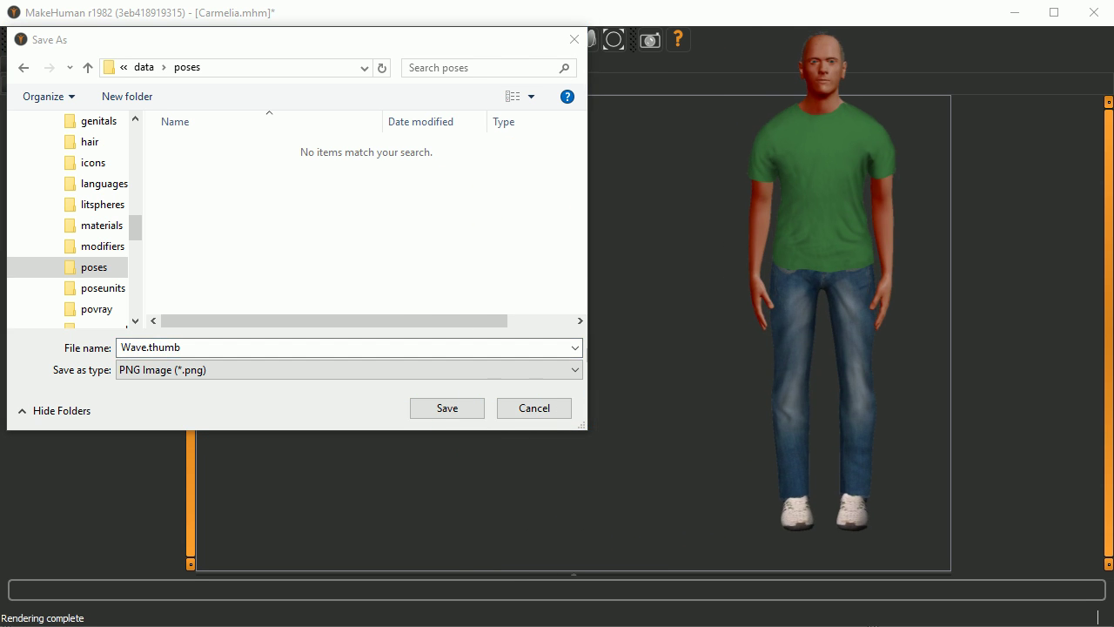
pyautogui.press('Return')
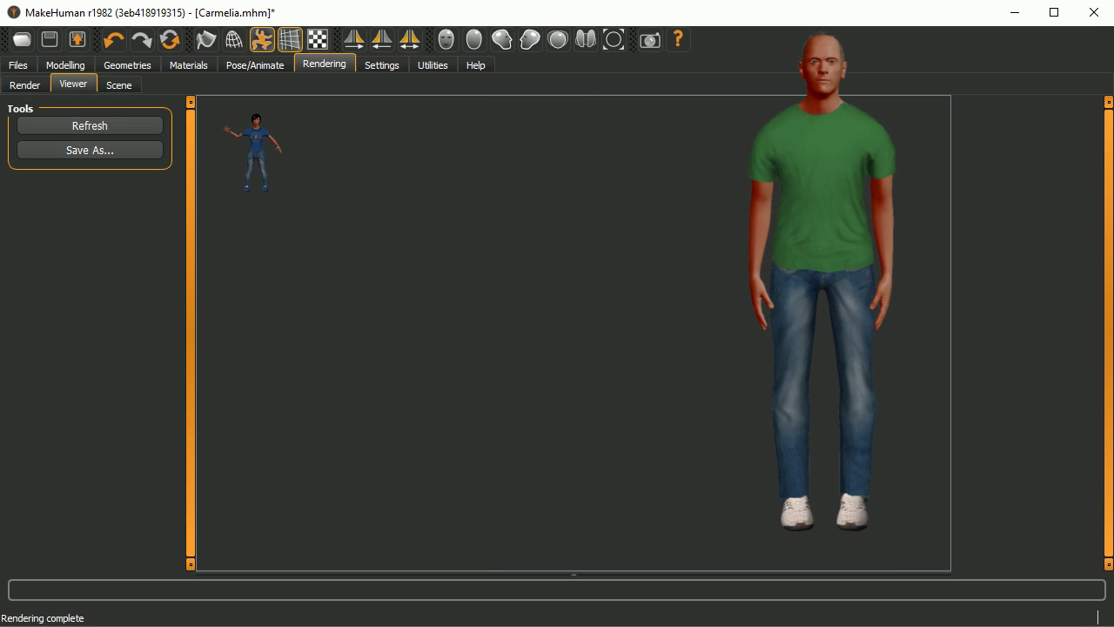
pyautogui.hotkey('alt', 'Tab')
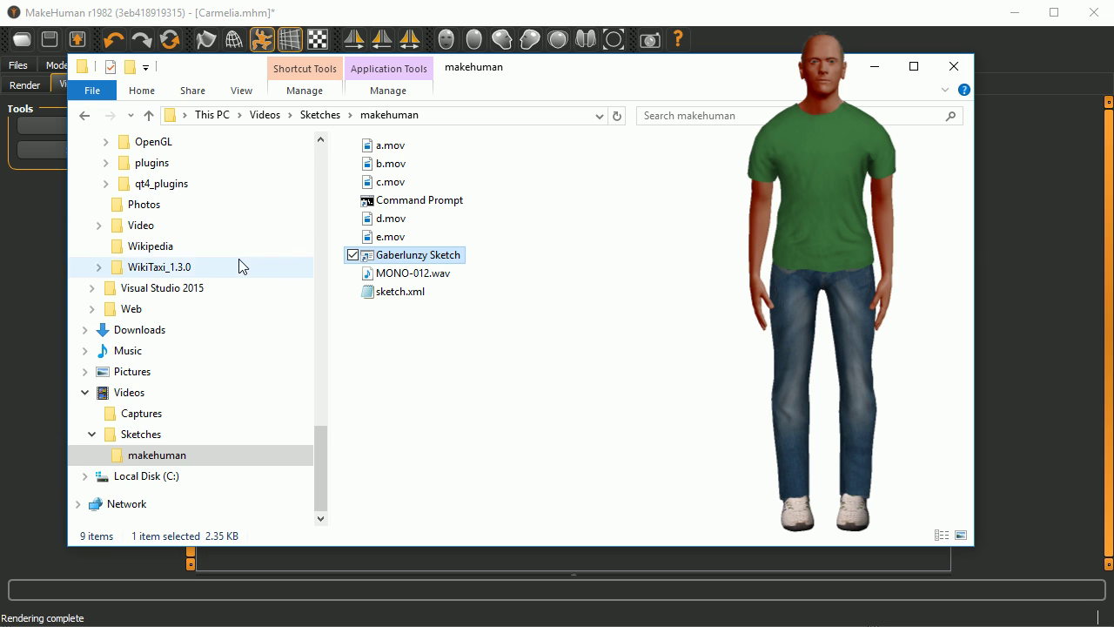
# - Rename Wave.thumb.png to Wave.thumb in data\poses, then confirm MakeHuman shows the Wave thumbnail
pyautogui.scroll(5, 239, 263)
pyautogui.scroll(3, 239, 265)
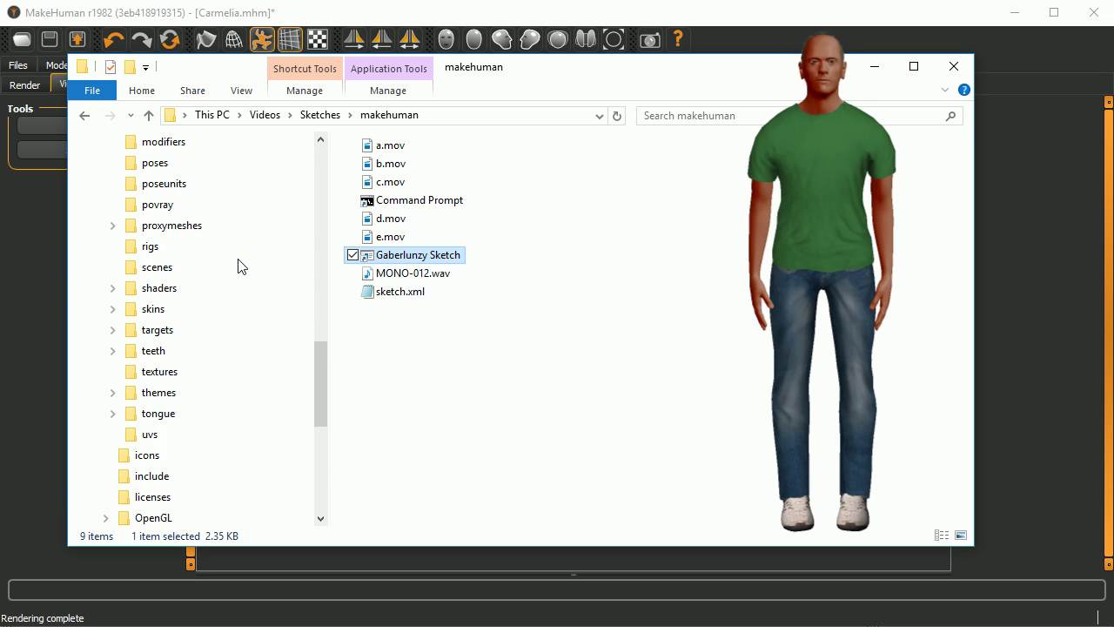
pyautogui.click(148, 271)
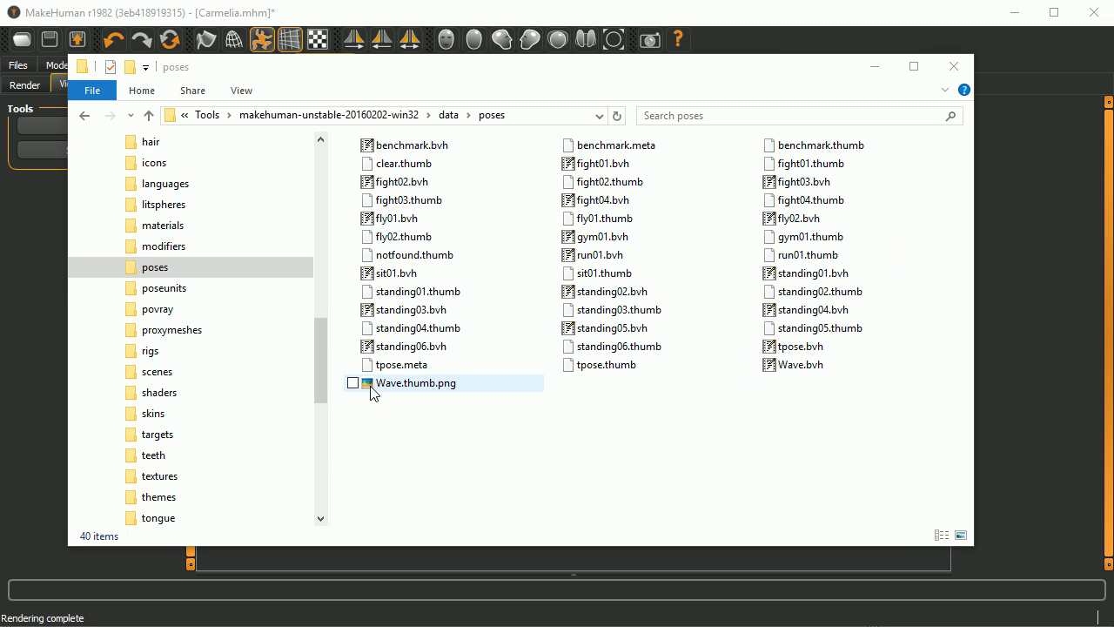
pyautogui.doubleClick(445, 387)
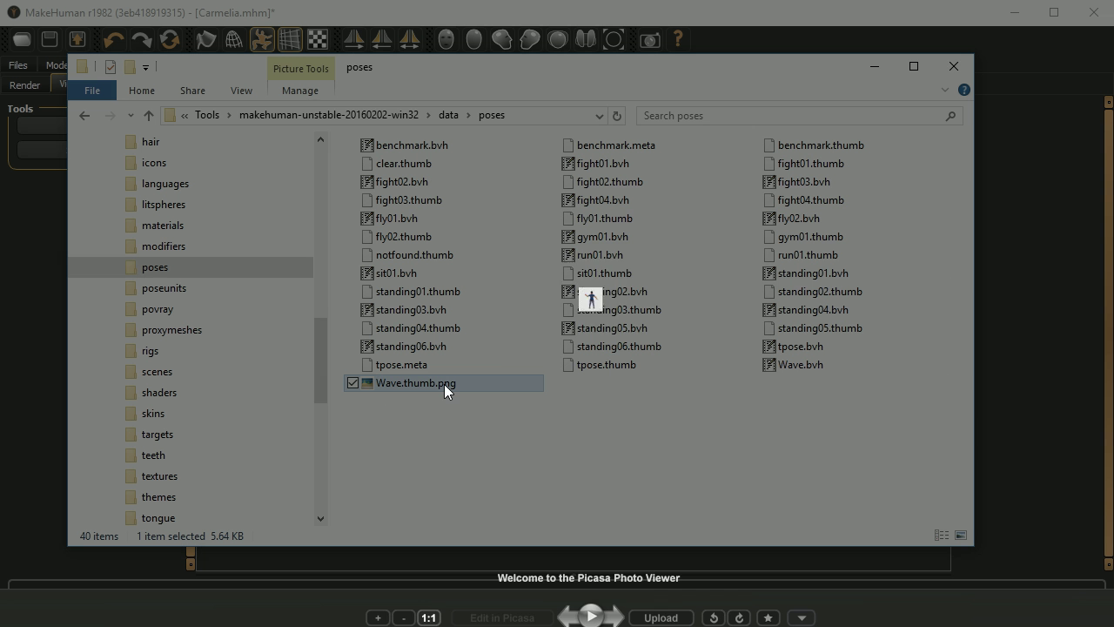
pyautogui.click(486, 384)
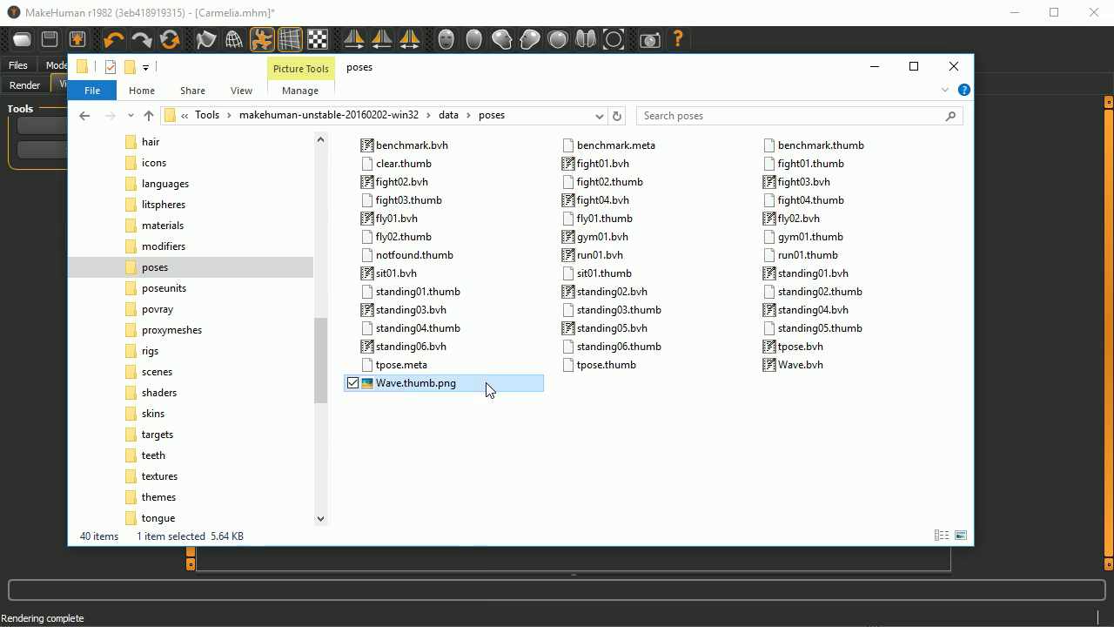
pyautogui.rightClick(486, 387)
pyautogui.click(330, 592)
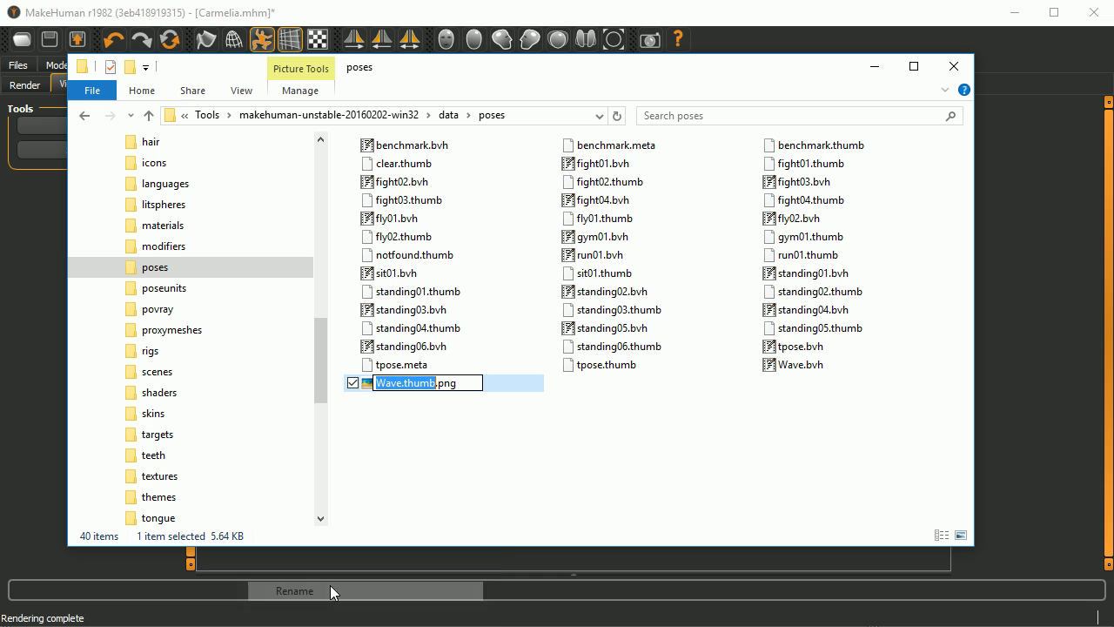
pyautogui.click(469, 383)
pyautogui.press('BackSpace')
pyautogui.press('BackSpace')
pyautogui.press('BackSpace')
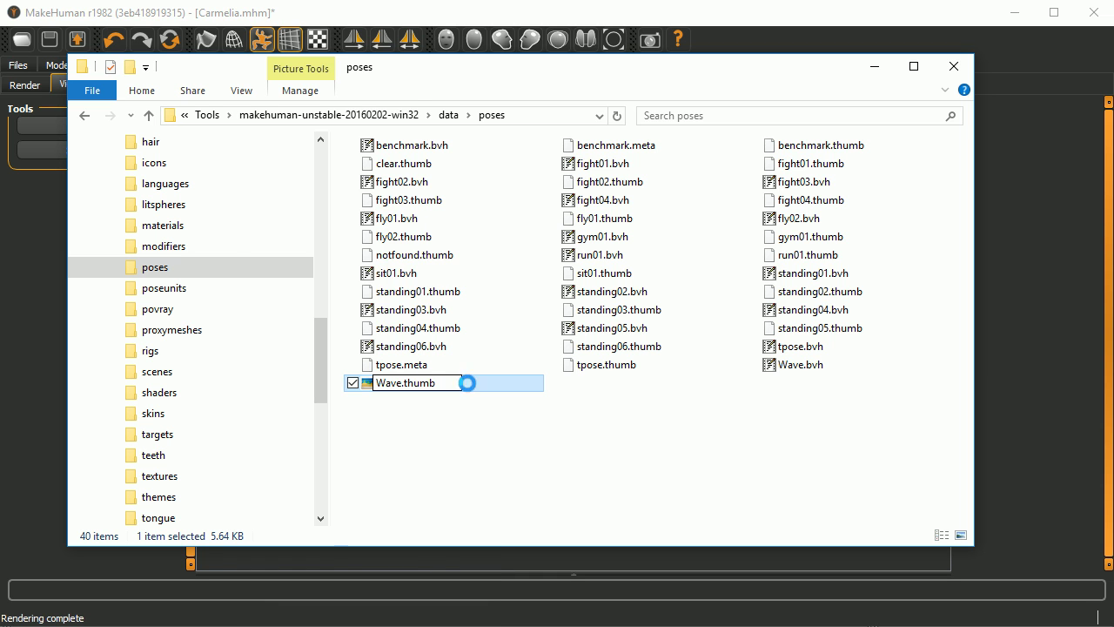
pyautogui.press('Return')
pyautogui.press('Return')
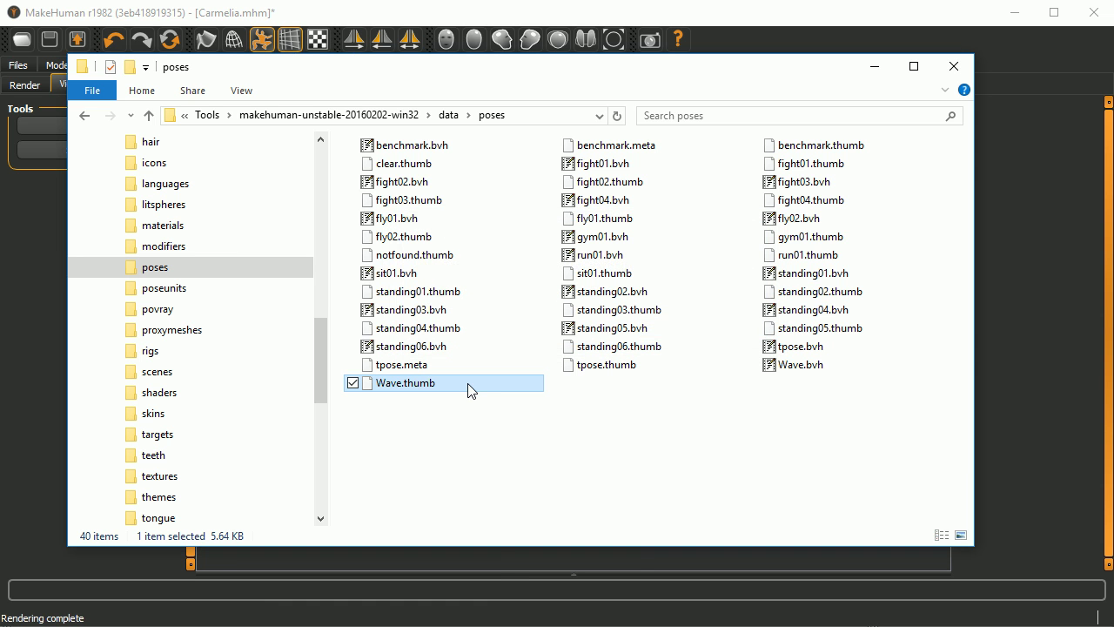
pyautogui.click(876, 66)
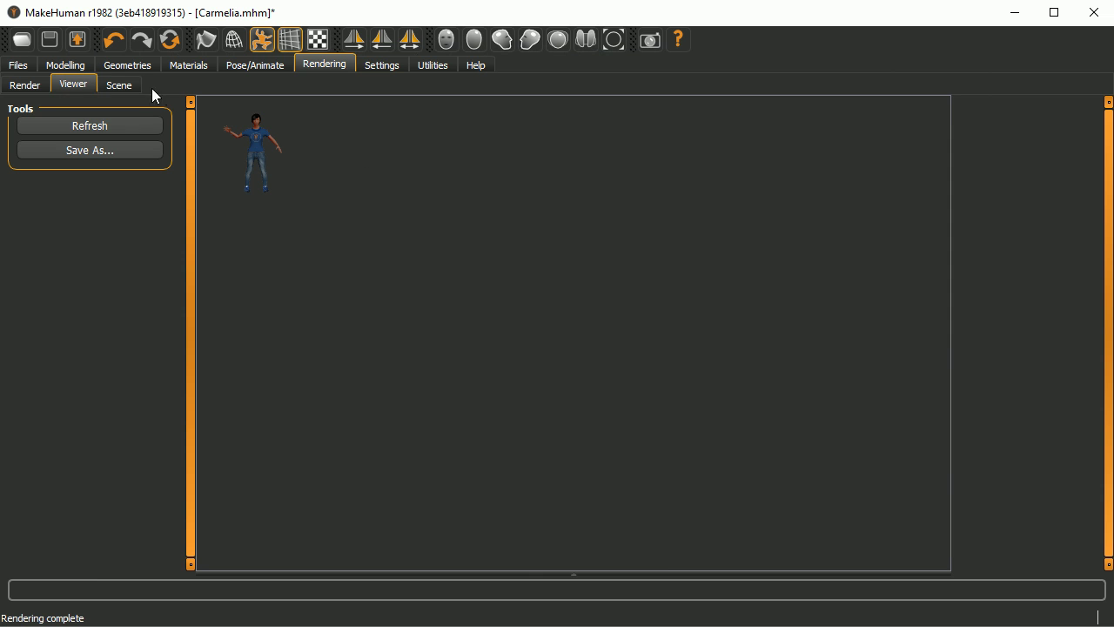
pyautogui.click(235, 66)
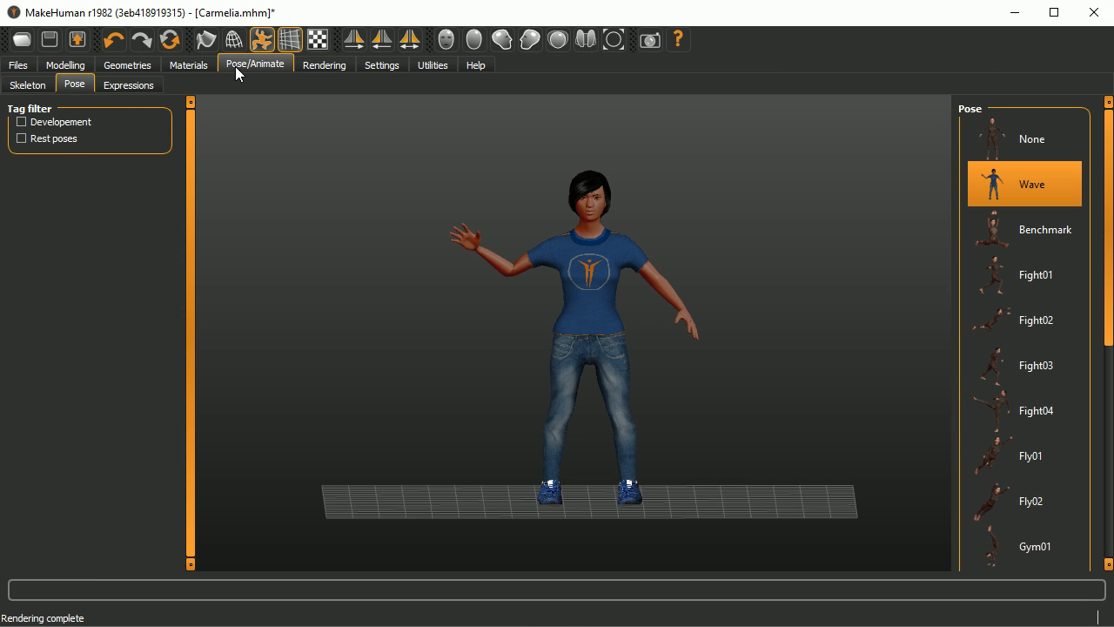